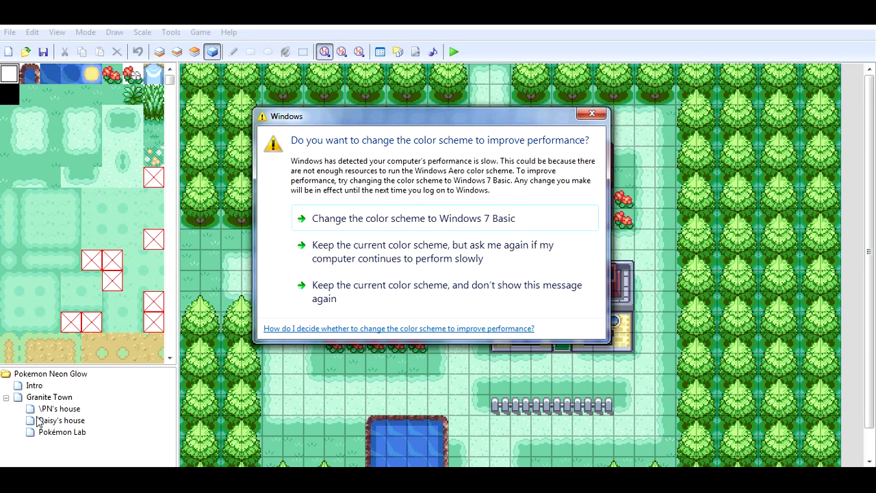
Dismiss the color scheme warning and confirm the game title as Pokemon Neon Glow.
left_click(592, 114)
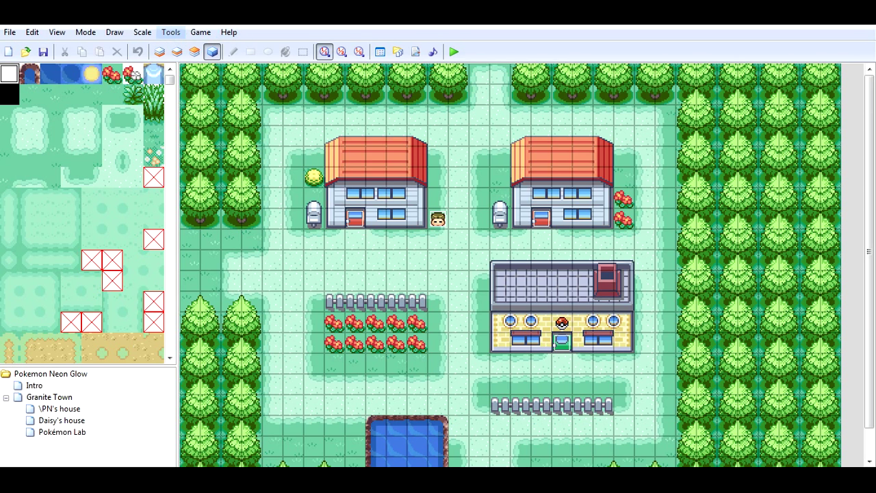
left_click(195, 32)
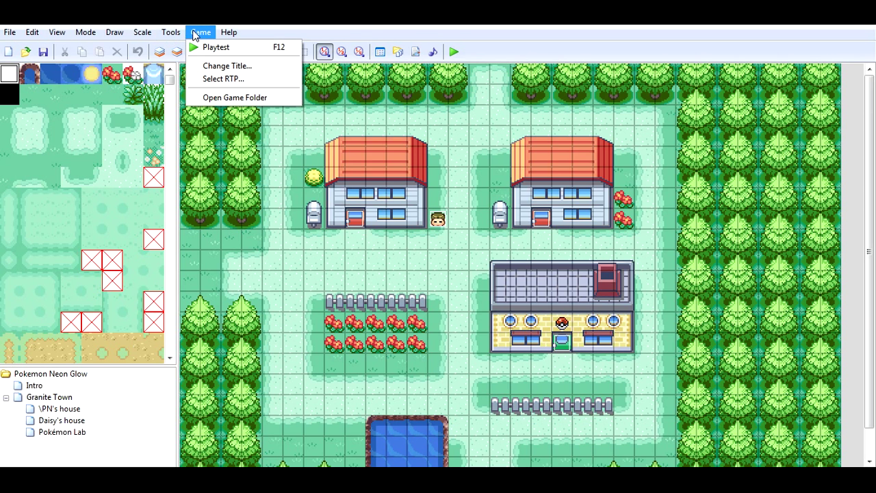
left_click(238, 66)
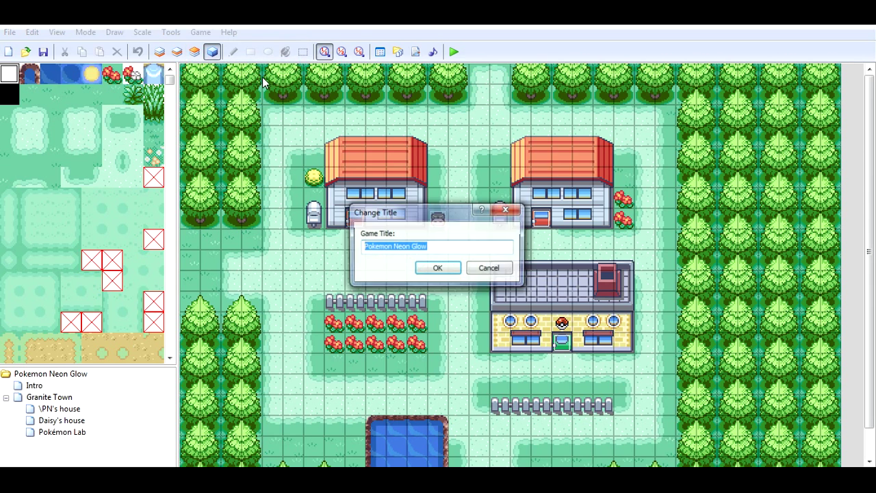
left_click(379, 247)
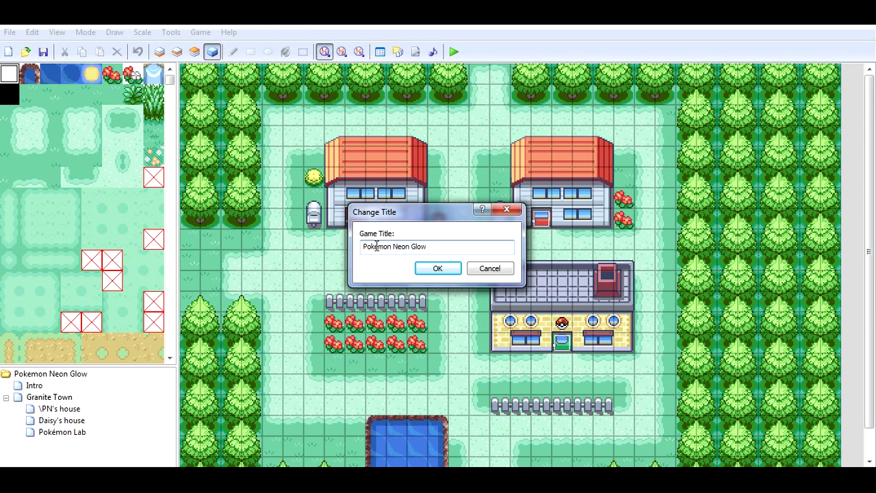
left_click(427, 247)
left_click(424, 269)
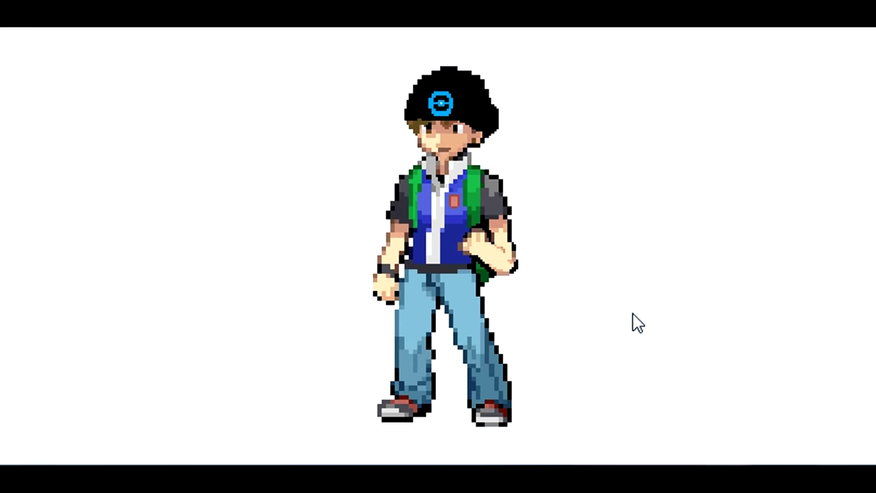
scroll(485, 187, "up", 1)
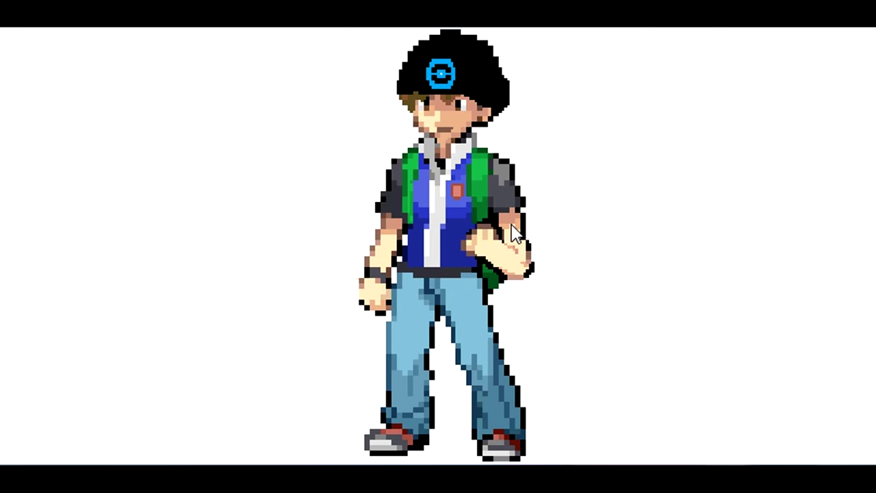
scroll(506, 239, "up", 5)
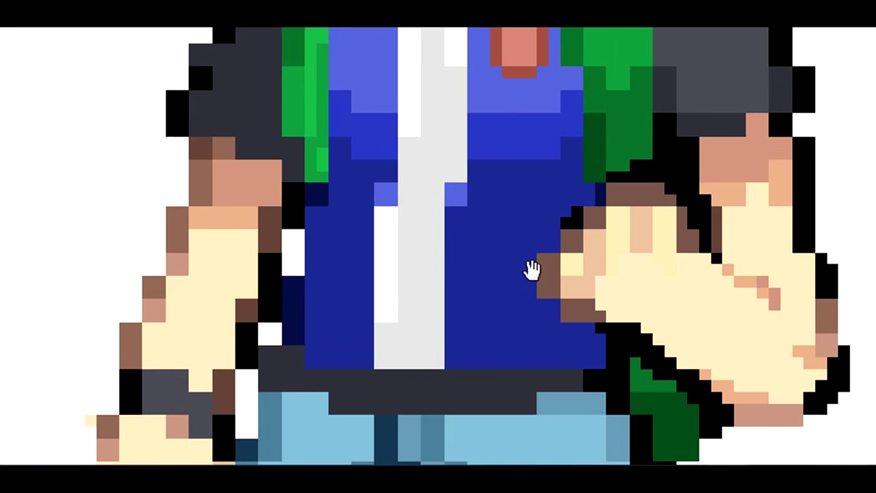
scroll(657, 280, "down", 5)
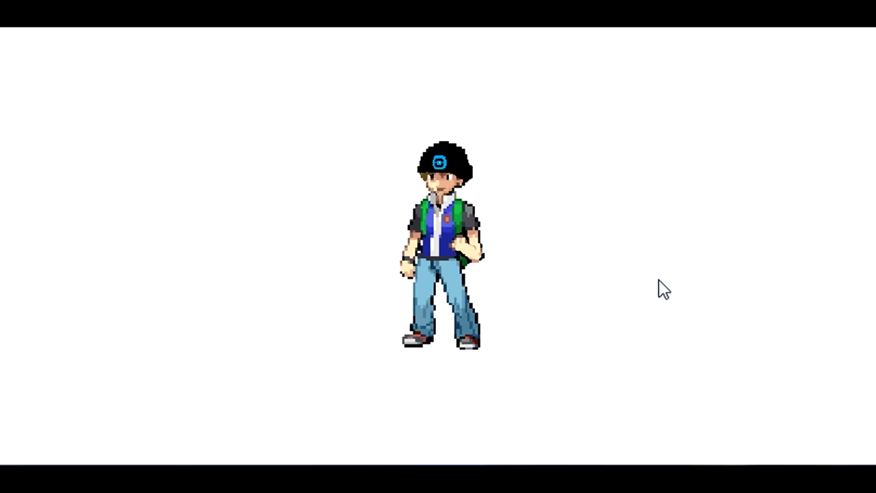
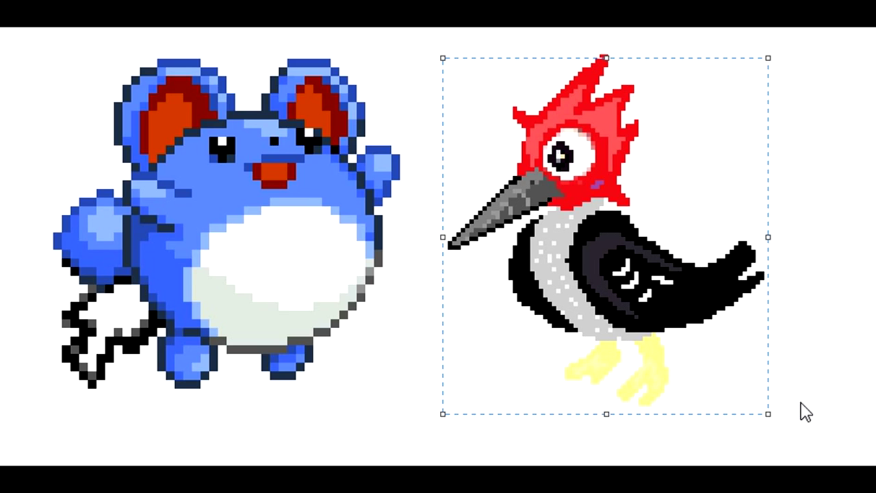
left_click(644, 30)
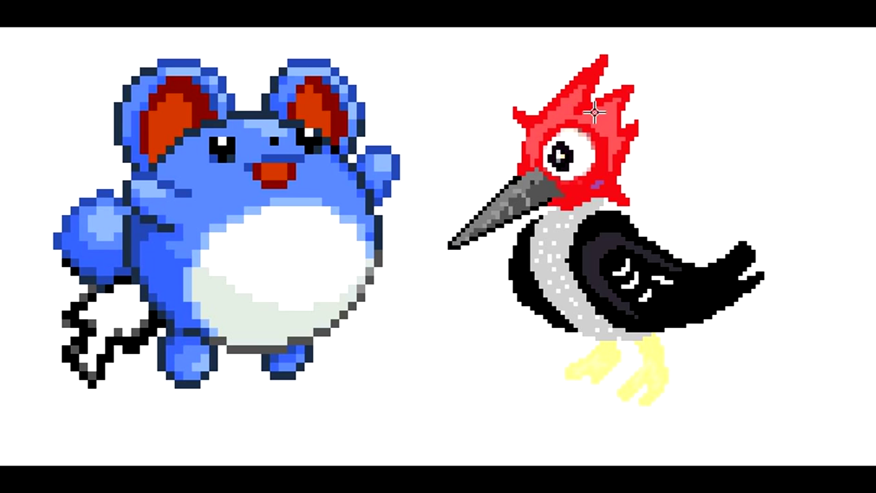
mouse_move(425, 42)
left_mouse_down()
mouse_move(788, 416)
mouse_move(422, 50)
mouse_move(422, 37)
left_mouse_up()
key("Escape")
key("Escape")
mouse_move(16, 42)
left_mouse_down()
mouse_move(434, 418)
mouse_move(186, 214)
mouse_move(27, 53)
left_mouse_up()
key("Escape")
key("Escape")
left_click_drag(424, 380, 24, 28)
key("Escape")
left_click_drag(397, 426, 2, 28)
key("Escape")
left_click_drag(381, 383, 207, 228)
key("Escape")
left_click_drag(442, 437, 53, 30)
key("Escape")
left_click_drag(428, 39, 775, 403)
key("Escape")
left_click_drag(576, 30, 686, 62)
key("Escape")
left_click_drag(412, 49, 431, 30)
left_click(869, 380)
key("Escape")
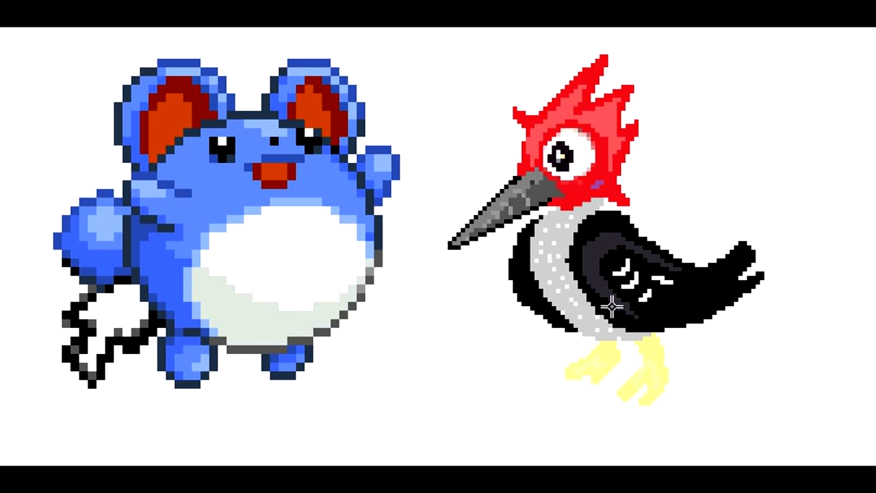
Delete the blue mouse sprite from the canvas and move the woodpecker sprite into its place.
left_click_drag(20, 38, 400, 418)
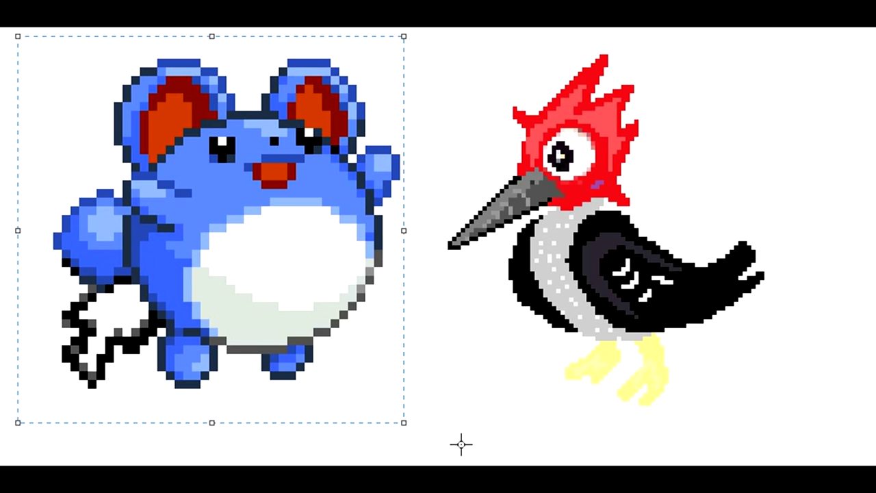
right_click(232, 279)
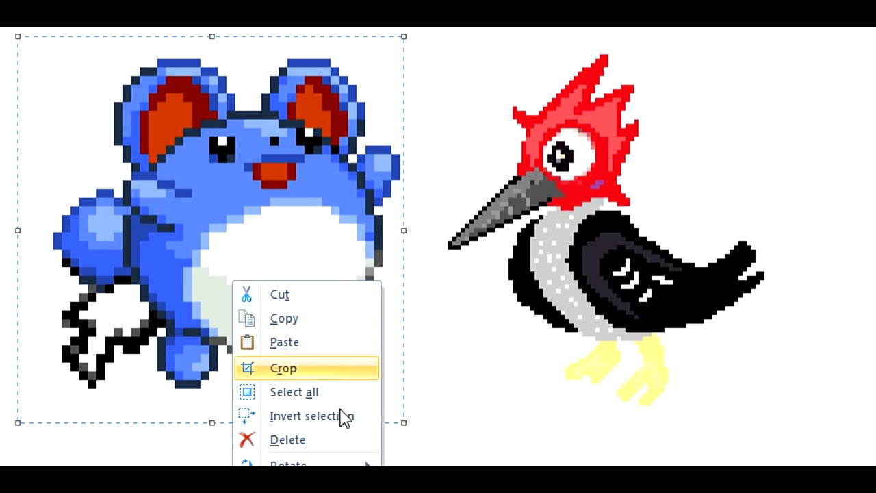
left_click(325, 436)
left_click_drag(375, 40, 782, 406)
left_click_drag(646, 324, 210, 303)
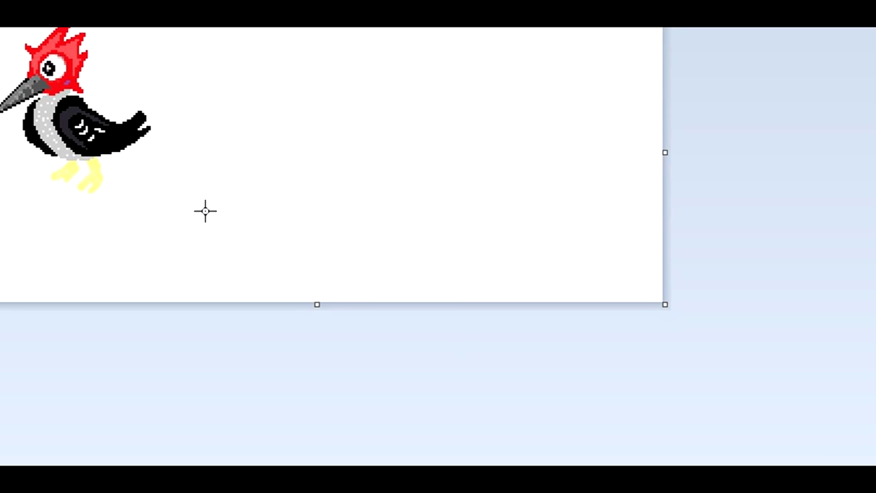
Move the woodpecker sprite into the canvas's upper-left corner and shrink the canvas to fit around it.
left_click_drag(218, 220, 0, 29)
left_click_drag(100, 89, 80, 75)
left_click(566, 225)
left_click_drag(665, 305, 135, 183)
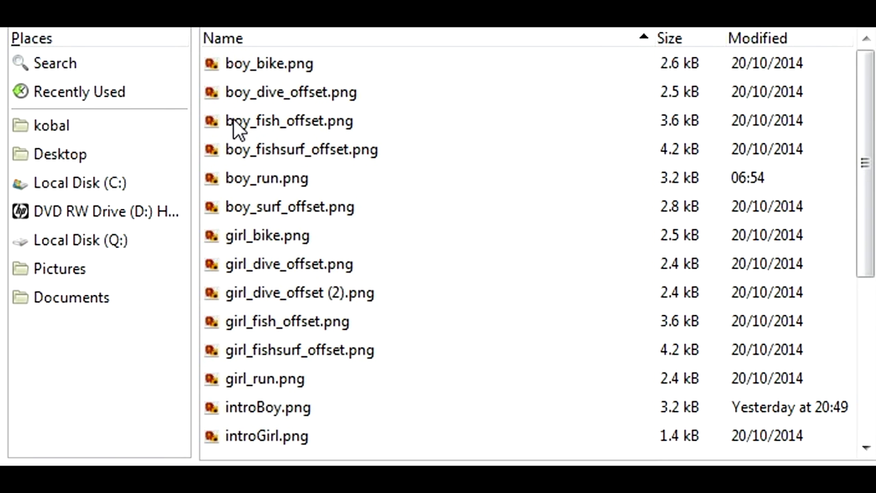
left_click(65, 162)
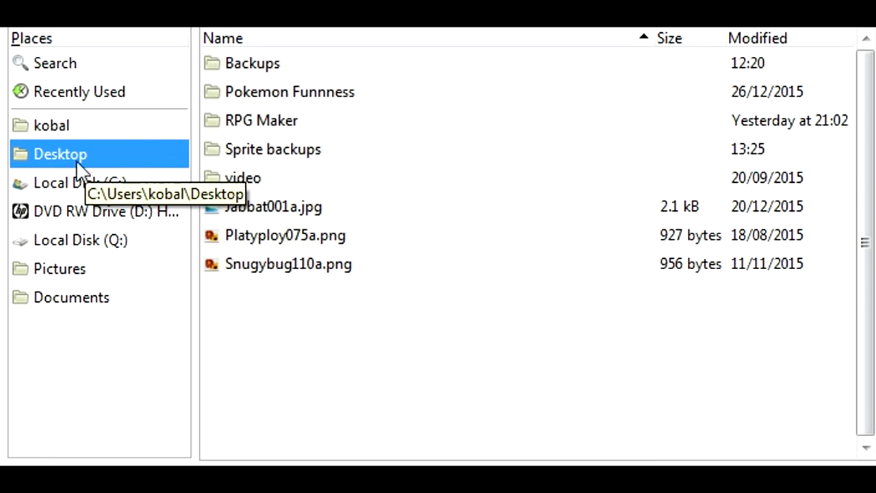
double_click(287, 123)
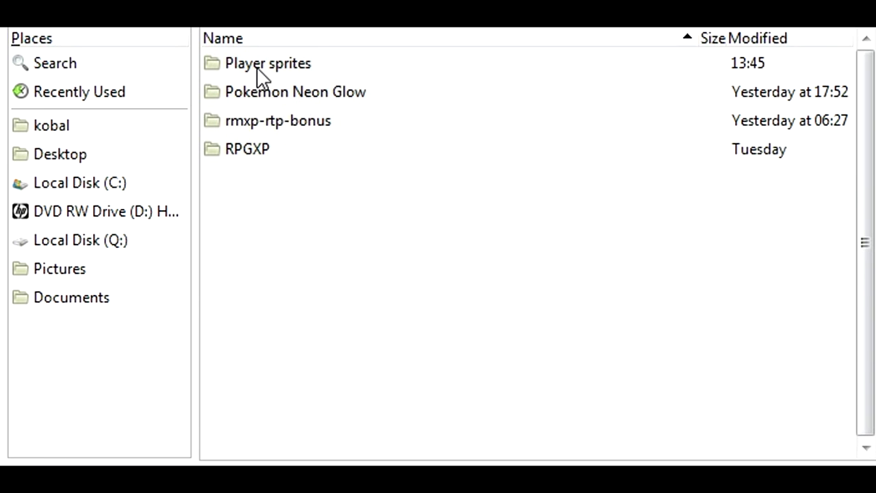
left_click(283, 94)
double_click(283, 93)
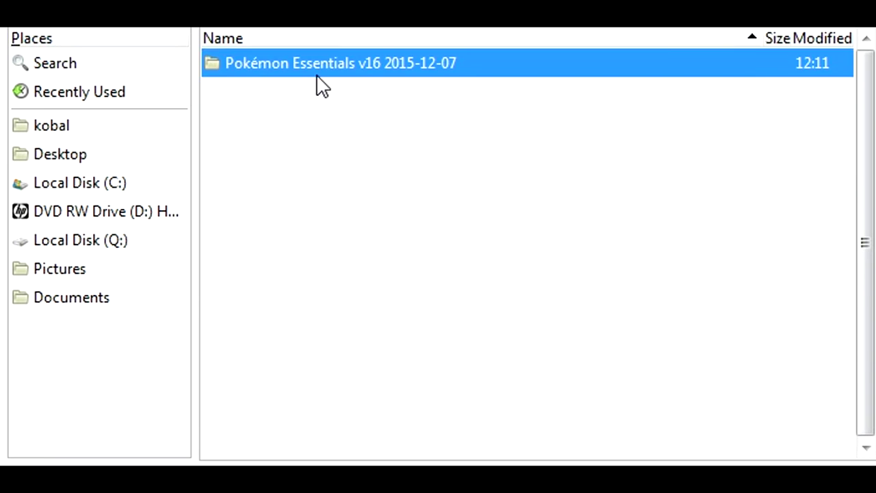
double_click(316, 75)
double_click(260, 157)
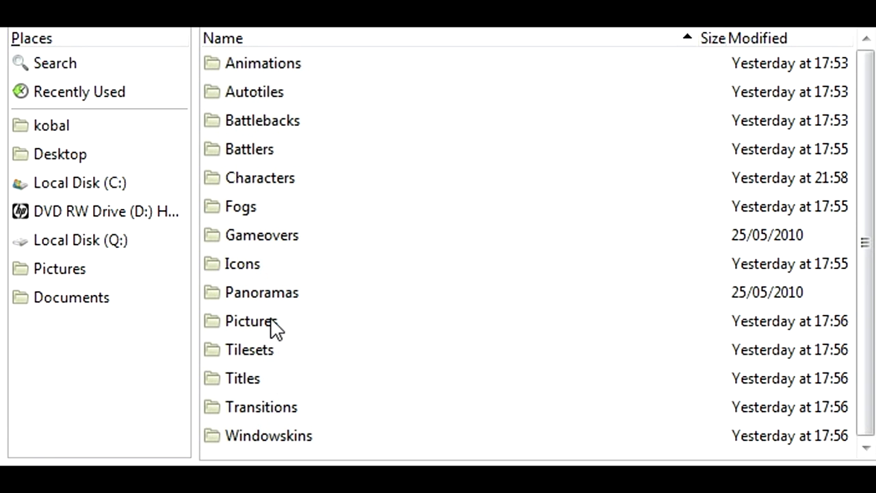
Export the sprite into the project's Pictures folder as introMarill.png, replacing the existing file.
double_click(268, 182)
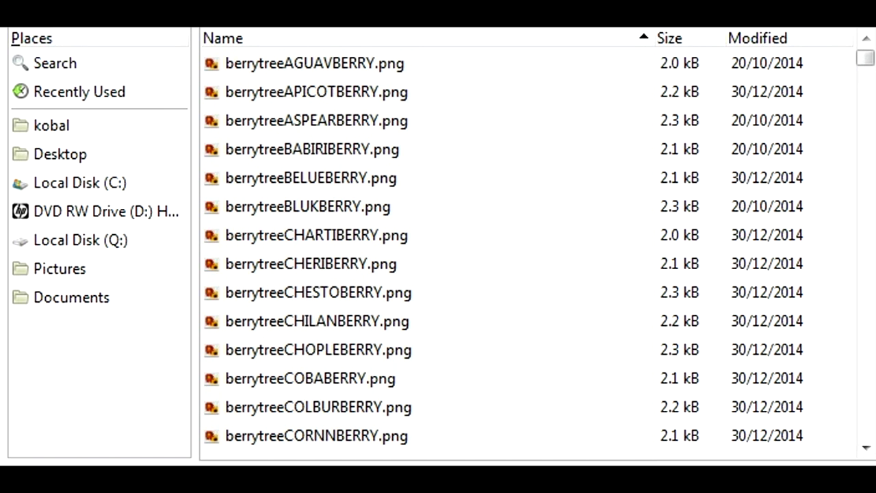
key("BackSpace")
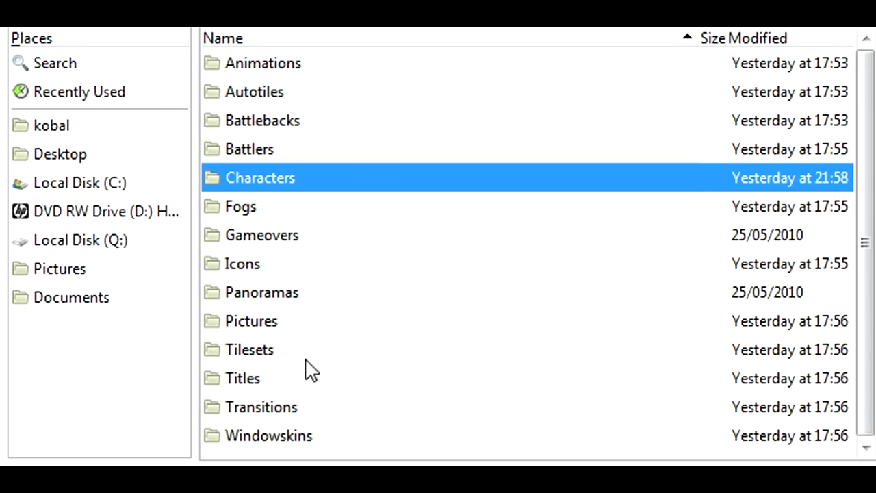
left_click(276, 322)
double_click(276, 321)
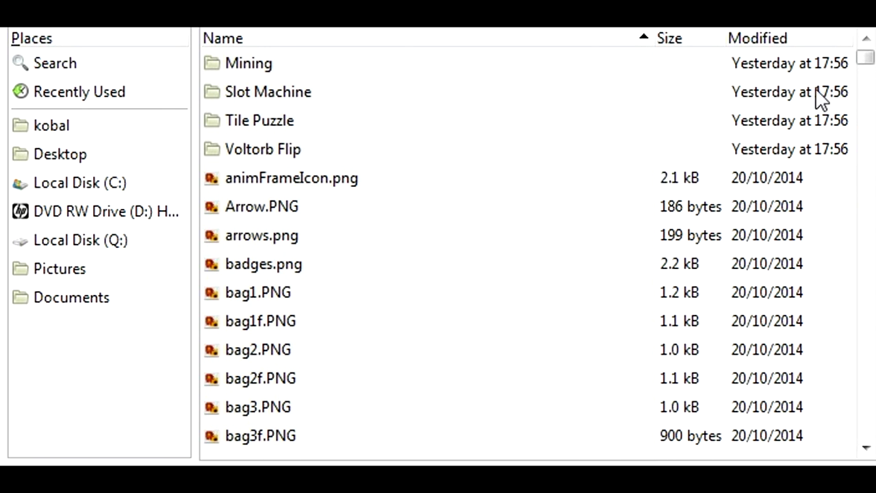
left_click_drag(868, 60, 836, 258)
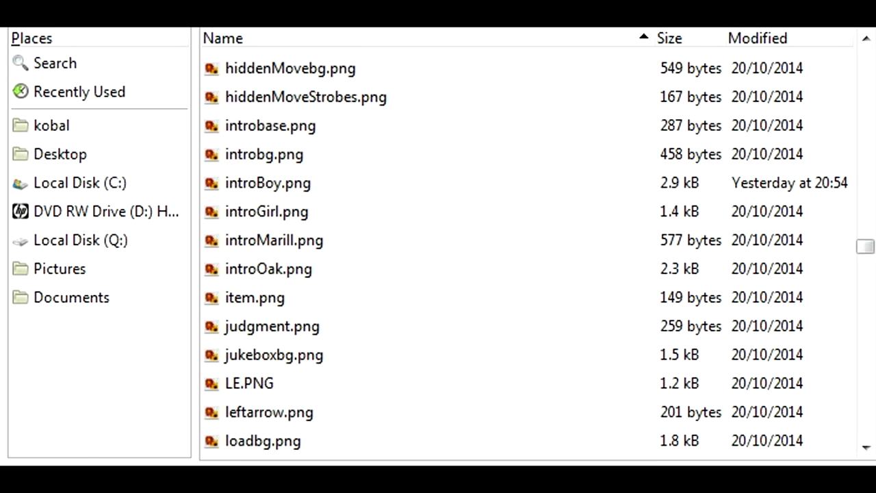
key("Return")
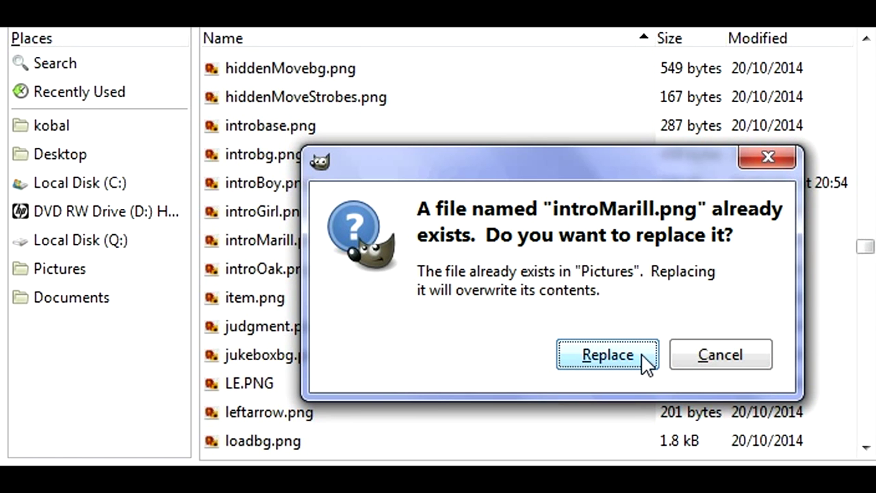
left_click(608, 356)
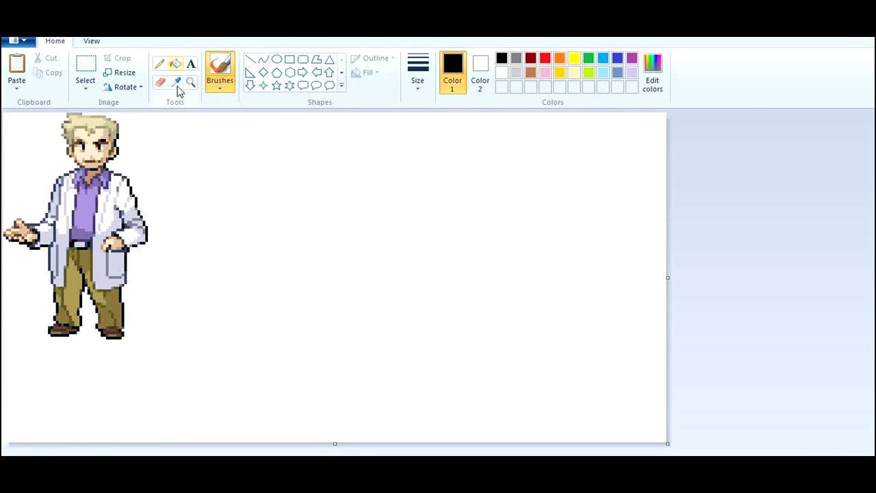
Try filling the professor sprite's hair with black, and undo the fills.
left_click(189, 82)
left_click(206, 171)
left_click(175, 64)
left_click(179, 144)
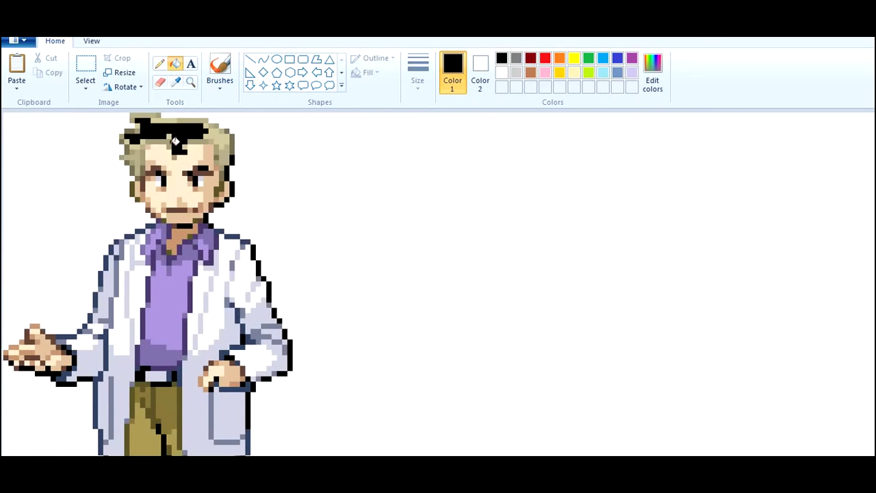
left_click(179, 148)
left_click(214, 134)
left_click(135, 161)
key("ctrl+z")
key("ctrl+z")
key("ctrl+z")
Sample the dark brown from the professor's hand outline and fill the main areas of his hair with it.
left_click(175, 81)
left_click(33, 336)
left_click(179, 130)
left_click(227, 156)
left_click(147, 144)
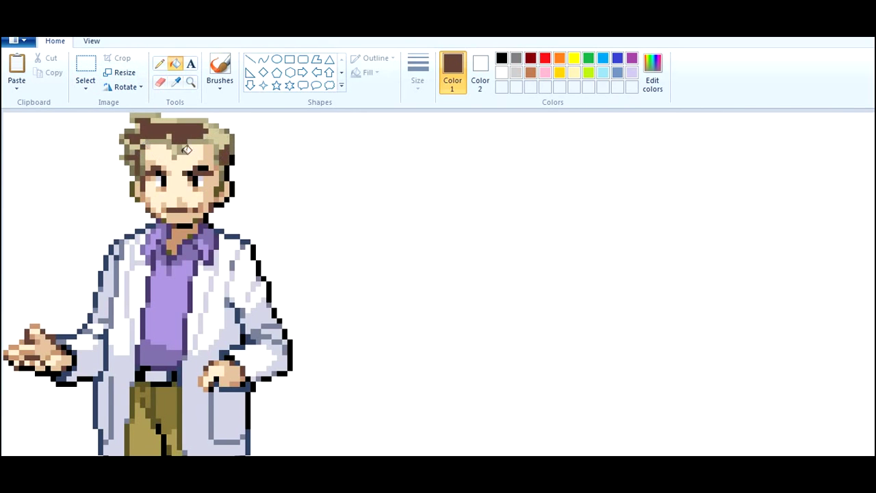
Mix two custom brown shades and fill the remaining light areas at the top and front of the hair.
left_click(652, 71)
left_click(328, 349)
left_click(652, 72)
left_click(325, 351)
left_click(186, 120)
left_click(142, 112)
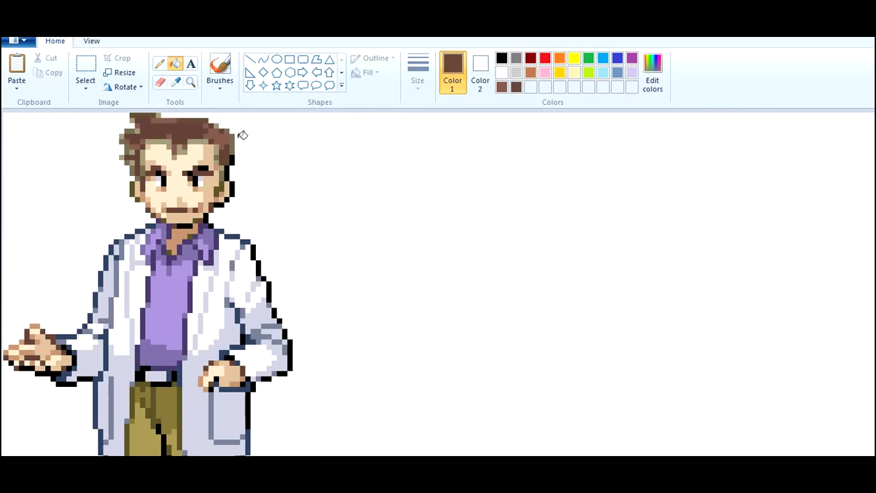
left_click(167, 139)
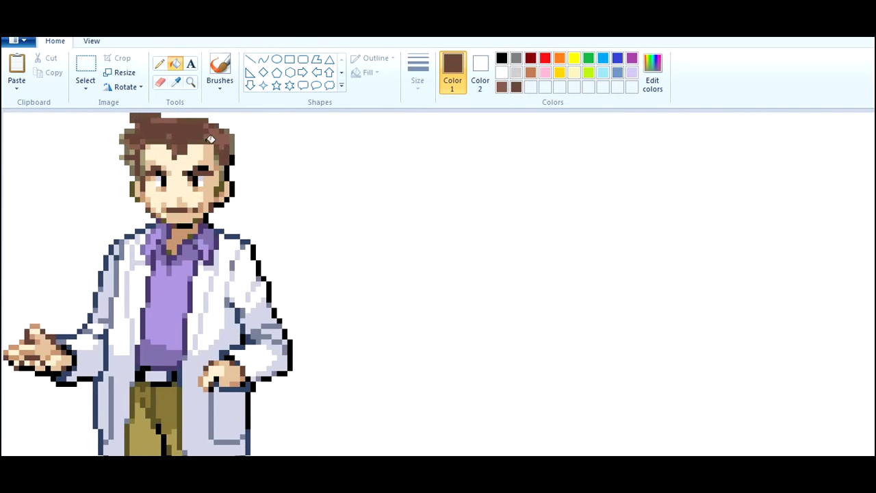
Mix darker custom browns and recolor the hair's remaining edge pixels and the shading beside the ear.
left_click(652, 71)
left_click(323, 354)
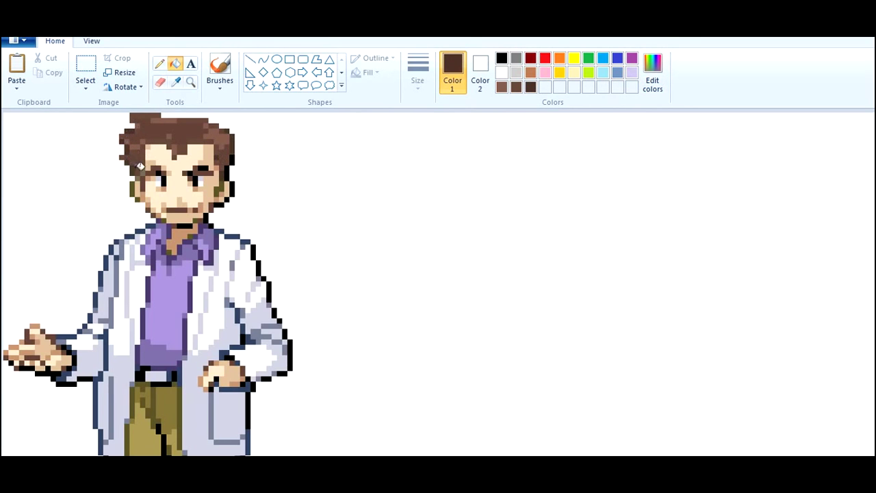
left_click(176, 82)
left_click(154, 145)
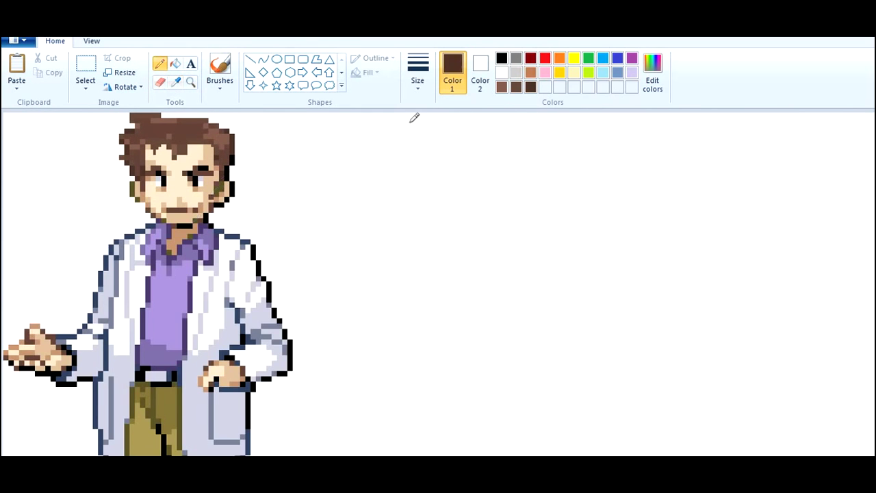
left_click(652, 71)
left_click(324, 354)
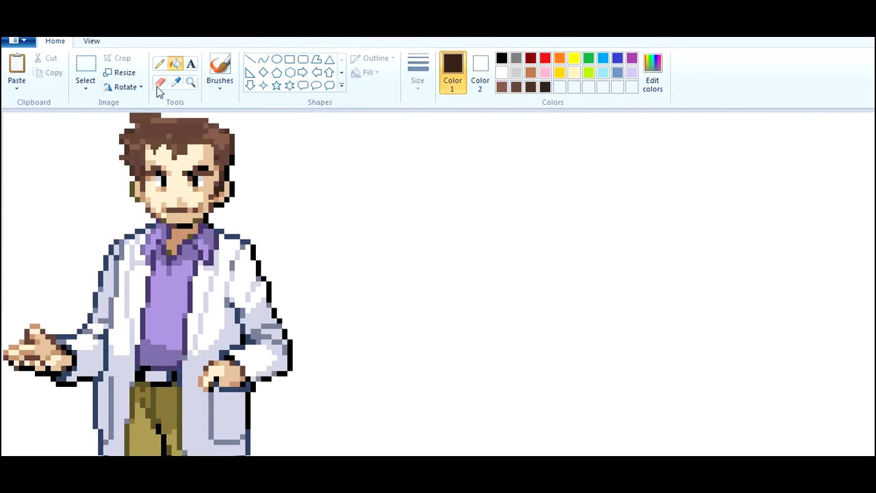
Mix a custom peach color and fill the professor's face with it.
left_click(652, 71)
left_click(323, 353)
left_click(179, 179)
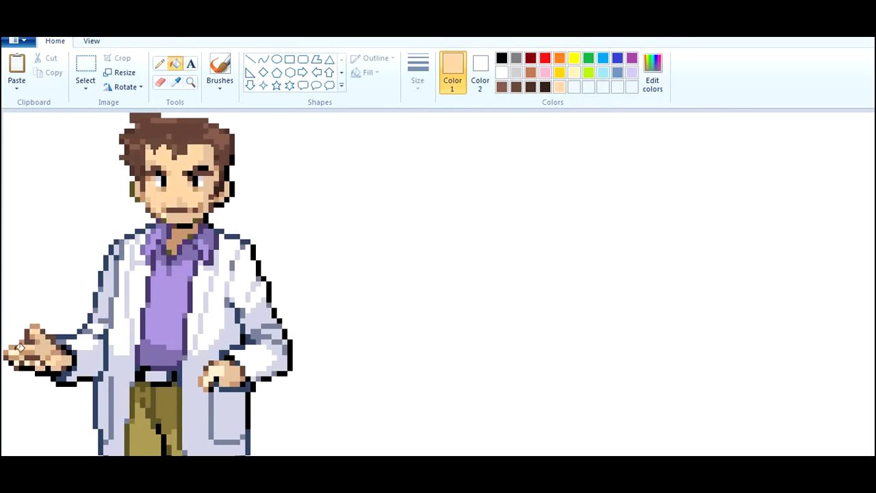
Mix a darker custom tan for the shaded skin of the professor's hands.
left_click(652, 71)
left_click(579, 226)
left_click(323, 353)
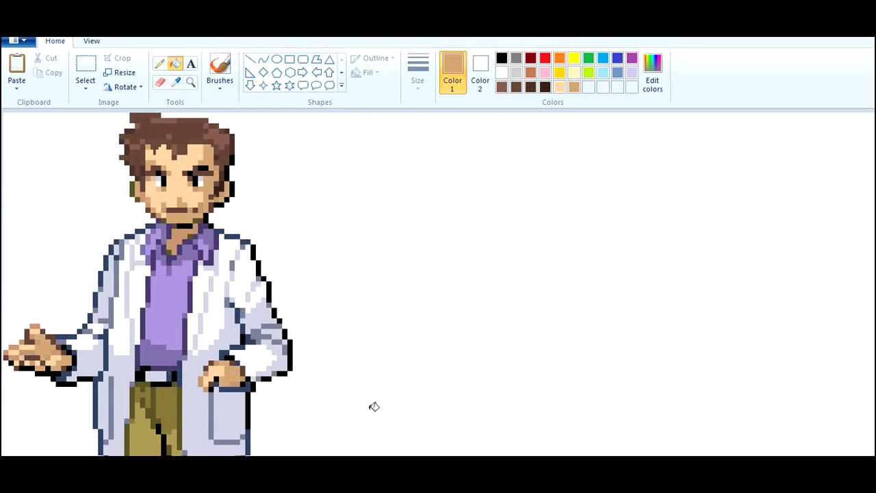
Sample the hip hand's tan and black, repaint the hand's upper edge tan, and touch up the pixels beside the eye.
left_click(175, 81)
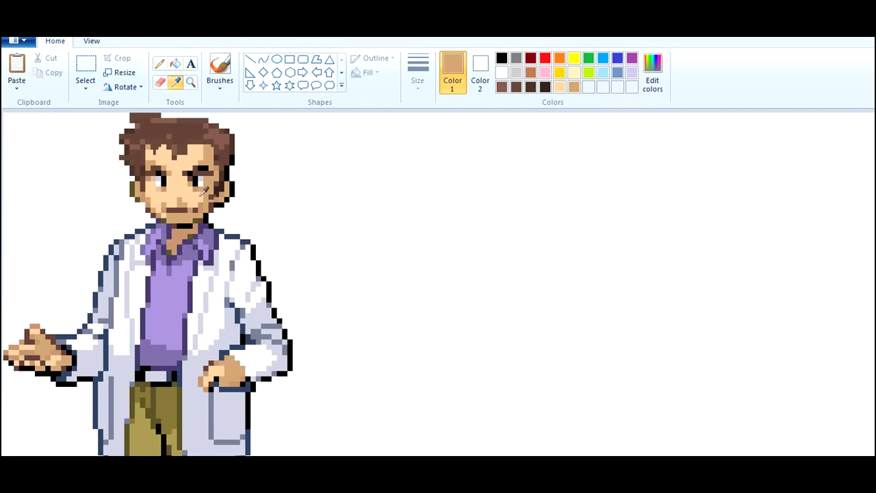
left_click(231, 350)
left_click(417, 80)
left_click(424, 136)
left_click(175, 81)
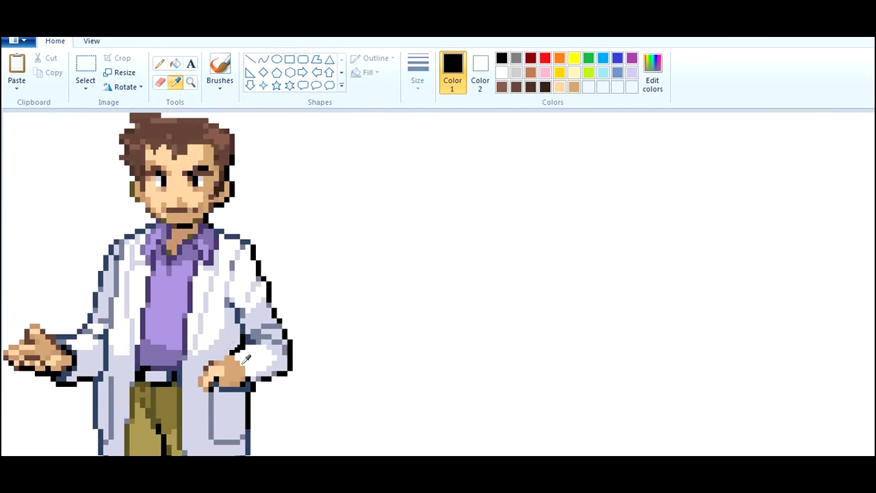
left_click(238, 352)
left_click(175, 81)
left_click(165, 175)
left_click(165, 178)
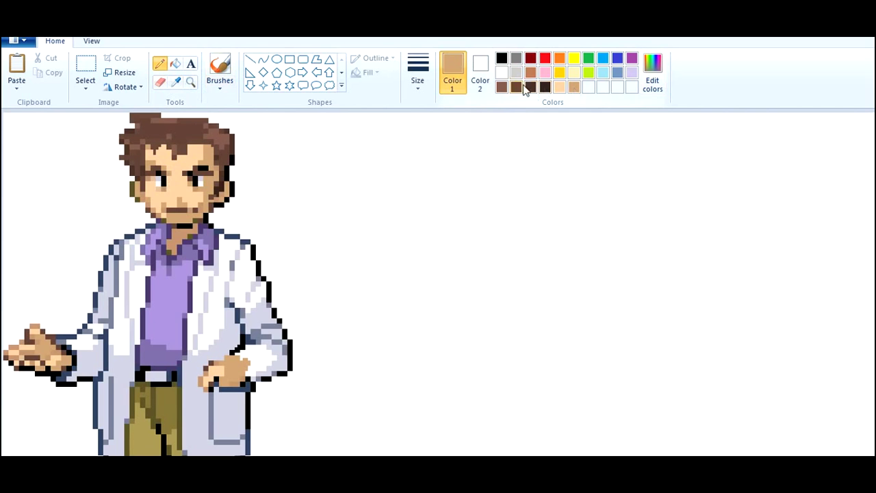
Mix a custom dark teal and a near-black teal and recolor the professor's eyes with them.
left_click(559, 86)
left_click(652, 72)
left_click(512, 208)
left_click(585, 263)
left_click(324, 351)
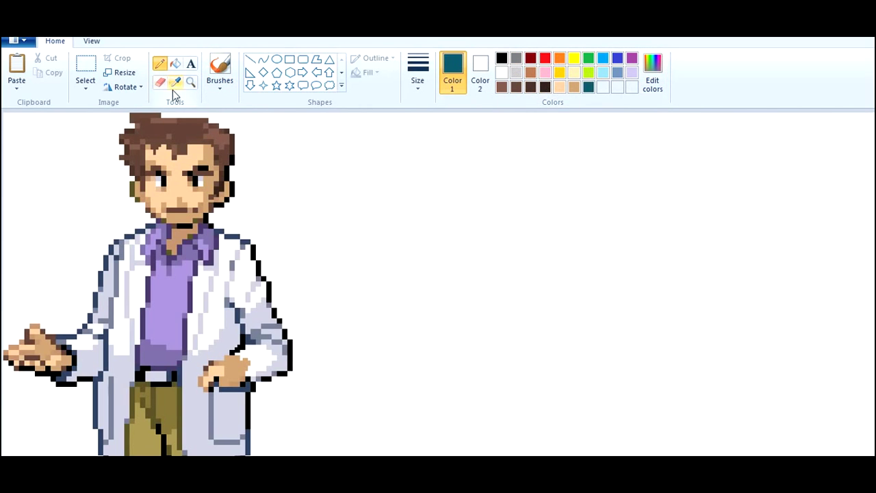
left_click(652, 72)
left_click(585, 287)
left_click(324, 351)
left_click(175, 63)
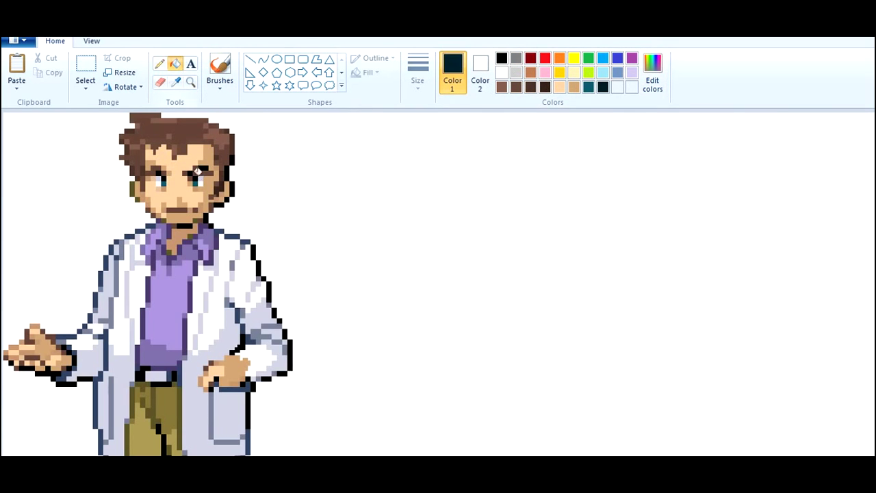
Fill the main areas of the purple shirt and its collar with light blue.
left_click(618, 71)
left_click(169, 301)
left_click(203, 249)
left_click(165, 239)
left_click(158, 244)
Mix custom cyan shades and fill the collar's shading and the shaded strip at the shirt's lower edge.
left_click(652, 71)
left_click(325, 352)
left_click(650, 81)
left_click(324, 352)
left_click(152, 252)
left_click(206, 245)
left_click(166, 352)
Mix deeper cyan and teal shades and recolor the shirt's remaining shading and its dark side outlines.
left_click(652, 72)
left_click(324, 351)
left_click(652, 72)
left_click(325, 352)
left_click(184, 360)
left_click(652, 72)
left_click(324, 352)
left_click(183, 338)
left_click(164, 361)
left_click(142, 325)
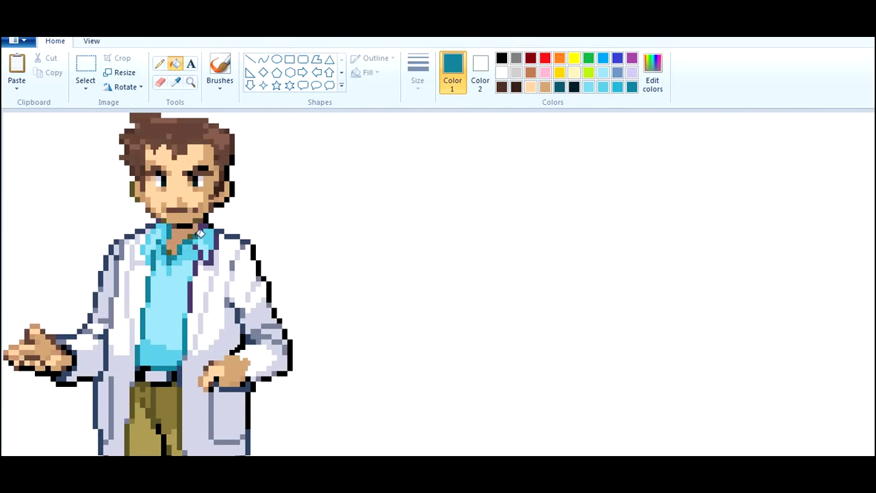
Sample a skin tone from the professor's face and mix a custom orange-brown from it.
left_click(175, 82)
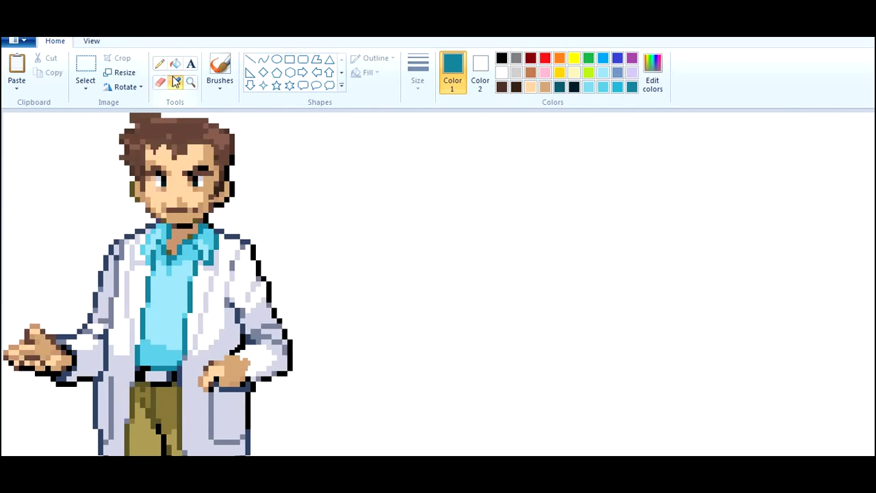
left_click(199, 189)
left_click(652, 72)
left_click(325, 352)
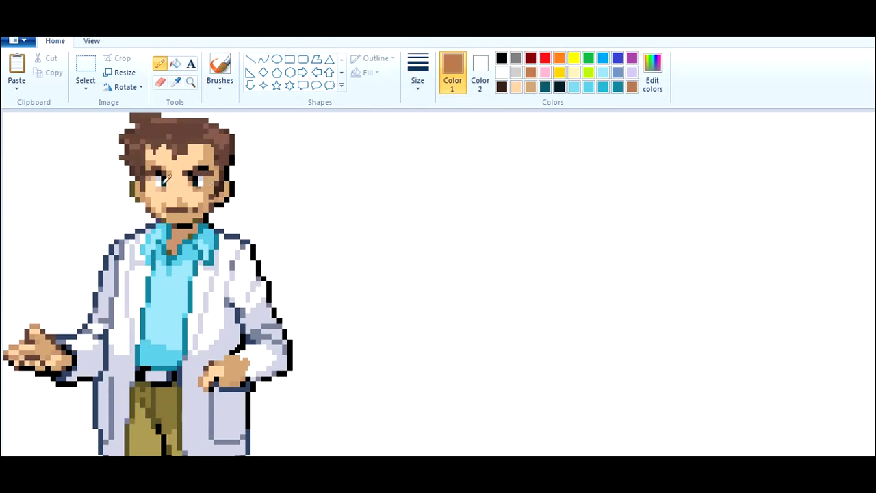
scroll(833, 307, "down", 3)
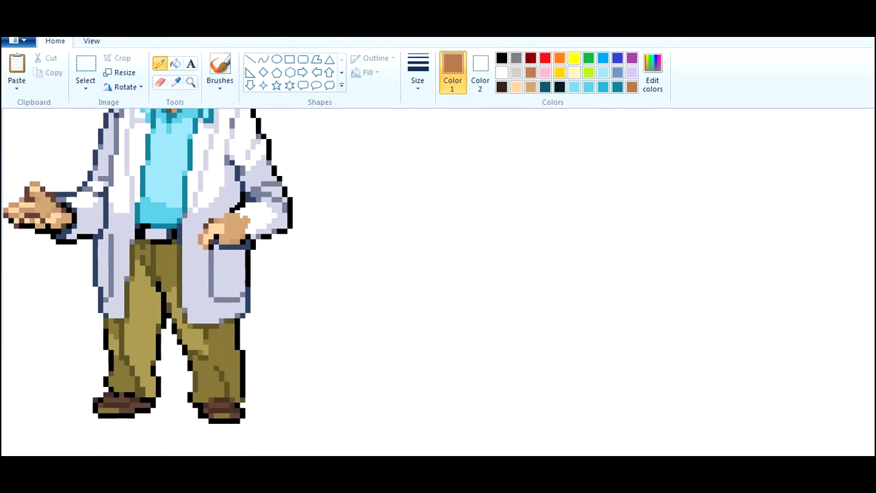
left_click(175, 82)
left_click(159, 63)
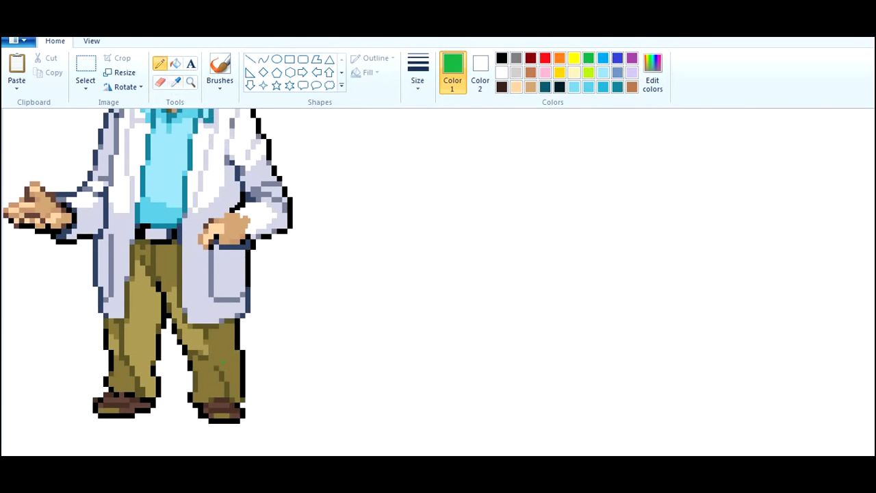
left_click(652, 72)
left_click(324, 352)
Mix a dark green with red 18, green 95 and blue 41 and fill the trousers' shaded areas with it.
left_click(589, 57)
left_click(652, 72)
left_click(582, 269)
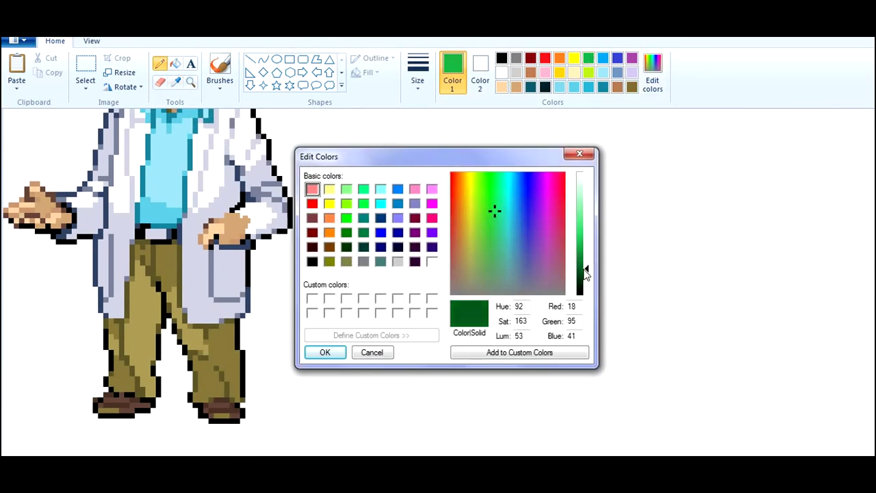
left_click(324, 352)
left_click(175, 64)
left_click(168, 248)
left_click(144, 254)
left_click(219, 369)
left_click(122, 373)
left_click(114, 329)
Mix a darker green and fill the fold lines and edges of both trouser legs.
left_click(652, 71)
left_click(586, 281)
left_click(324, 352)
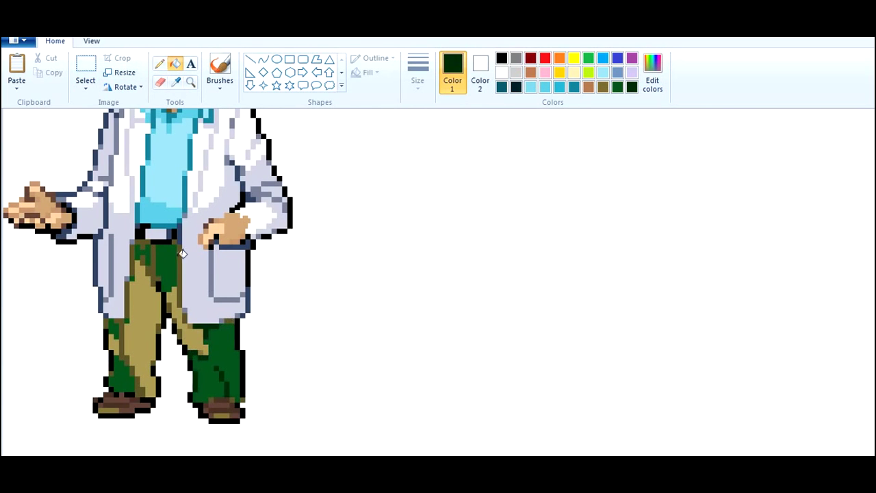
left_click(183, 253)
left_click(145, 259)
left_click(117, 335)
left_click(142, 380)
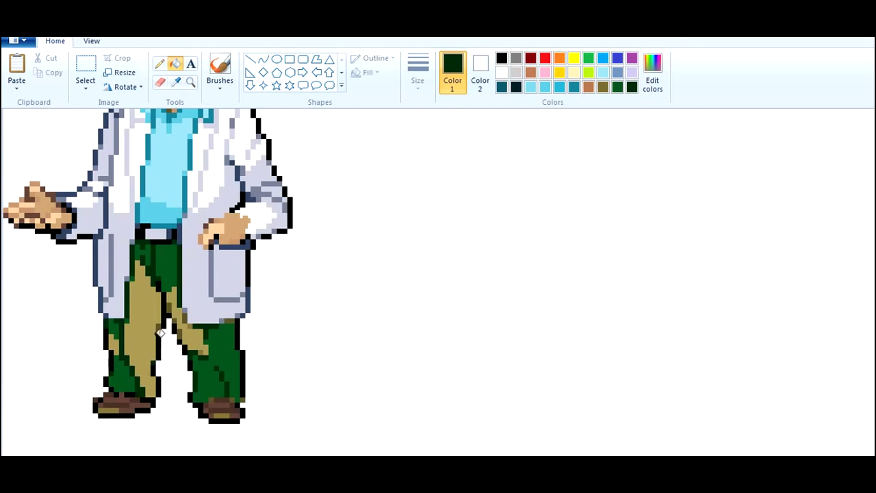
Mix a brighter green and fill the remaining light olive areas of the trousers.
left_click(176, 82)
left_click(203, 344)
left_click(652, 72)
left_click(324, 352)
left_click(137, 328)
left_click(195, 336)
Paint the belt buckle yellow and recolor the belt around it black.
scroll(205, 274, "up", 3)
left_click(573, 58)
left_click(159, 64)
left_click_drag(147, 374, 160, 372)
scroll(151, 375, "down", 3)
left_click(176, 82)
left_click(154, 275)
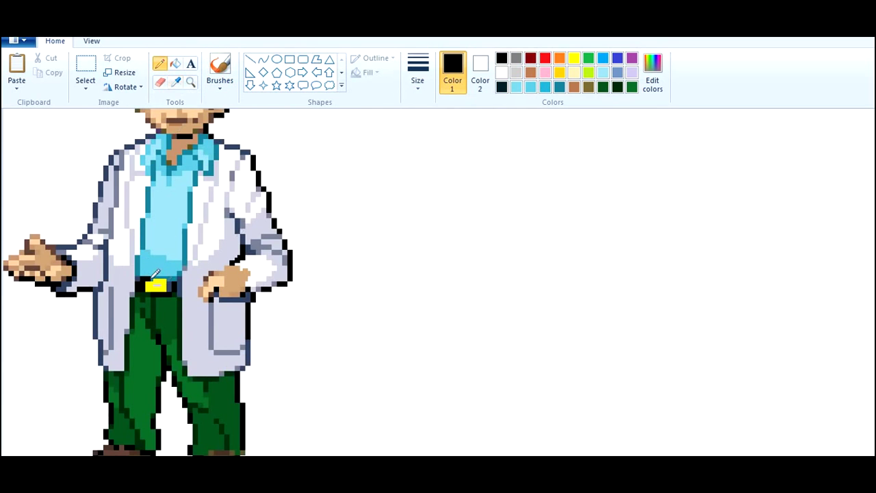
scroll(324, 285, "up", 3)
scroll(267, 301, "down", 3)
scroll(183, 196, "up", 3)
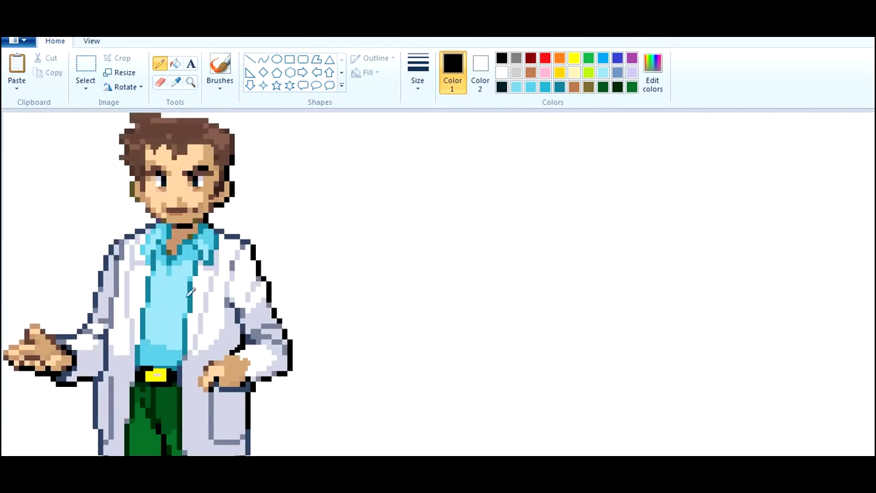
Draw three near-black buttons in a vertical row on the lab coat beside the belt.
scroll(165, 278, "down", 5)
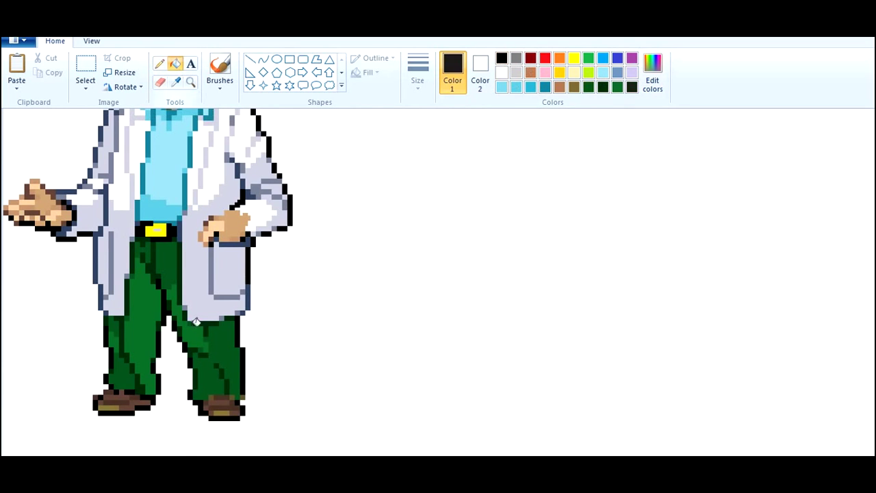
scroll(182, 92, "up", 2)
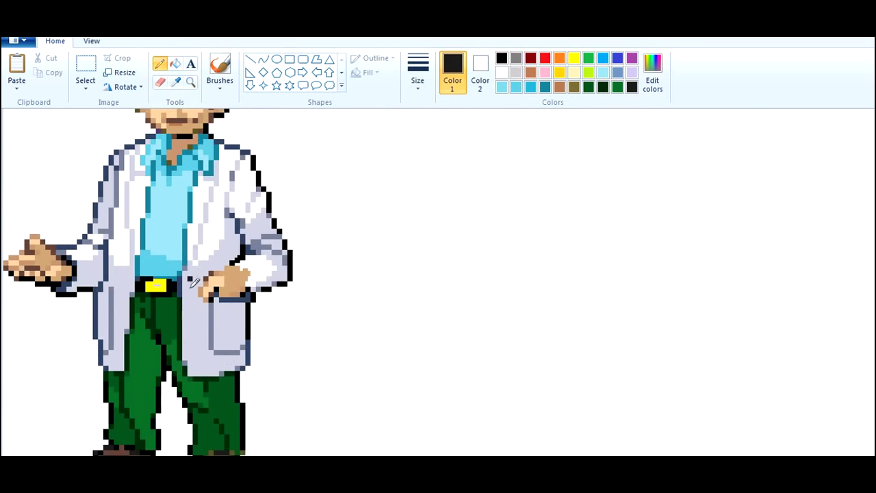
scroll(396, 333, "up", 3)
left_click(175, 81)
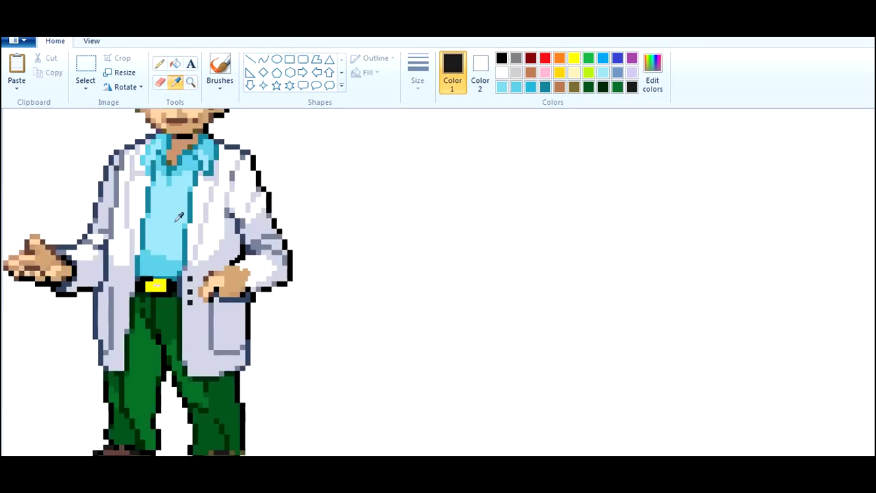
scroll(335, 438, "down", 1, "ctrl")
scroll(335, 442, "up", 1, "ctrl")
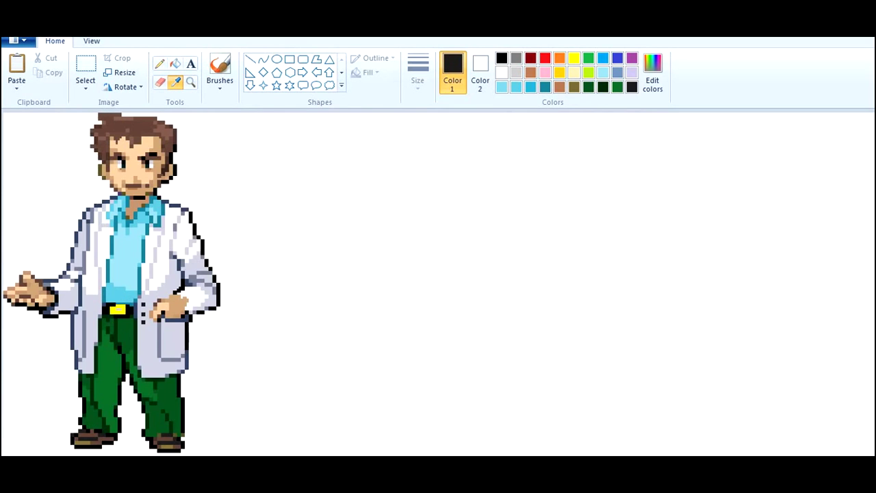
left_click(85, 69)
left_click_drag(230, 458, 166, 439)
right_click(166, 415)
left_click(195, 303)
key("ctrl+z")
Select the professor's lower legs and shift them slightly down to lengthen the trousers.
left_click_drag(410, 375, 220, 402)
right_click(275, 361)
left_click(370, 291)
Fill the white gap across both trouser legs with greens sampled from the trousers.
left_click(159, 63)
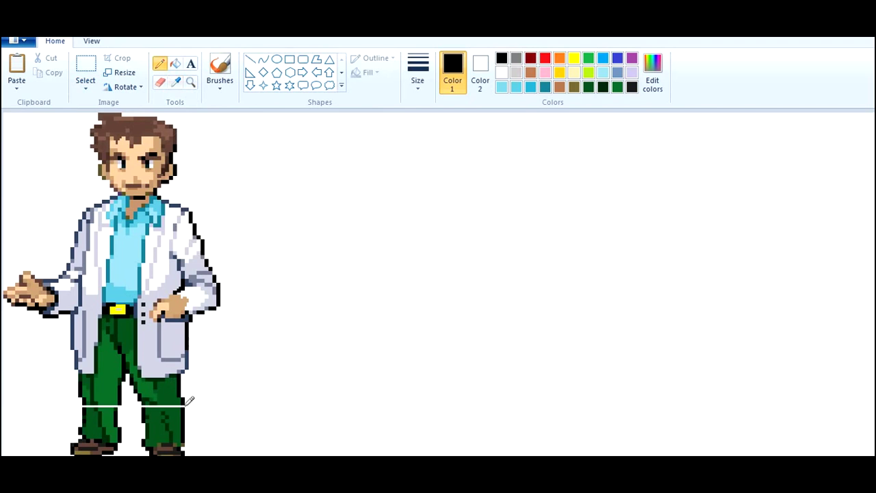
left_click(175, 82)
left_click(158, 417)
left_click_drag(145, 405, 182, 405)
left_click_drag(115, 405, 86, 405)
left_click(91, 409)
right_click(95, 405, "ctrl")
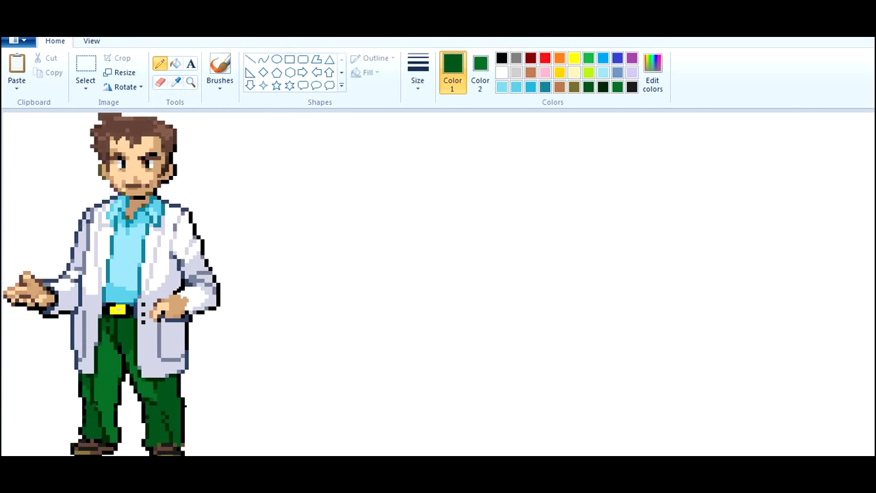
left_click(97, 404, "ctrl")
Move the entire sprite down to leave empty space above the head, and set the secondary color to white.
left_click(85, 68)
key("ctrl+a")
left_click_drag(75, 181, 82, 219)
right_click(502, 72)
Sample browns from the hair and touch up the pixels along its top and sides.
left_click(175, 81)
left_click(153, 142)
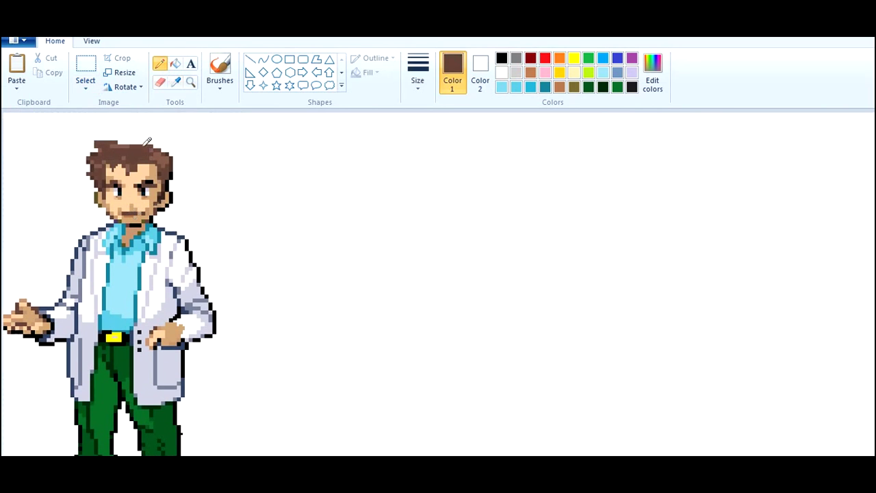
left_click(176, 81)
left_click(170, 152)
left_click(176, 81)
left_click(94, 165)
left_click(176, 82)
left_click(135, 154)
Add a brown beard around the professor's mouth and mix a custom brown from the sampled facial hair color.
left_click(417, 72)
left_click(428, 119)
left_click(176, 81)
left_click(137, 210)
left_click(660, 82)
left_click(319, 351)
left_click(175, 63)
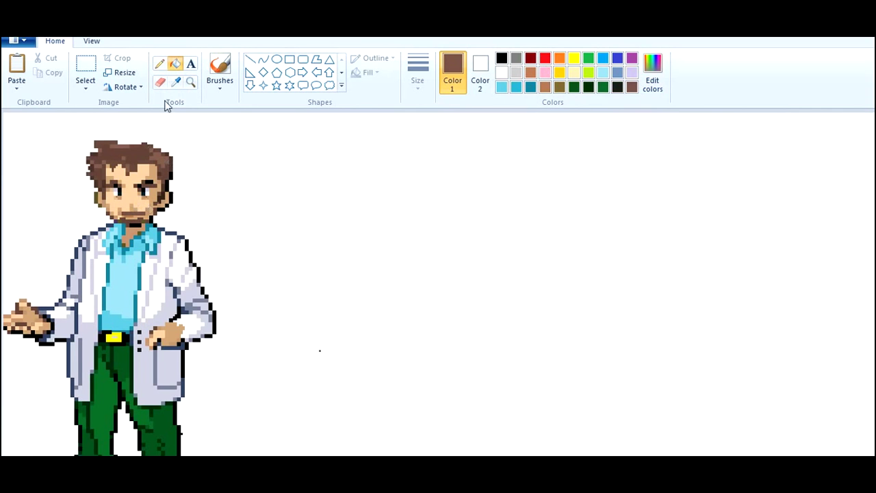
Mix a dark red, darken it to red 47, green 0, blue 7, recolor the mouth, and sample a color beside it.
left_click(652, 69)
left_click(578, 258)
left_click(560, 177)
left_click(578, 278)
left_click(326, 351)
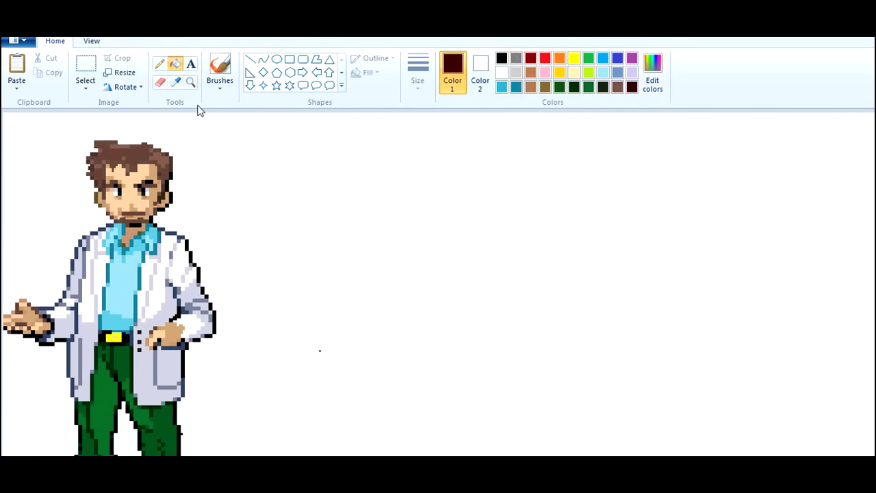
left_click(652, 68)
left_click(585, 283)
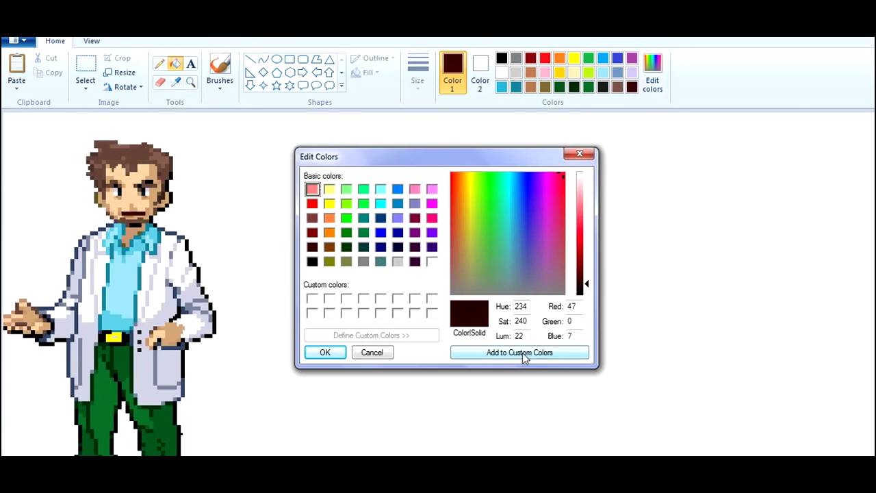
left_click(336, 352)
left_click(160, 63)
left_click(176, 81)
left_click(148, 209)
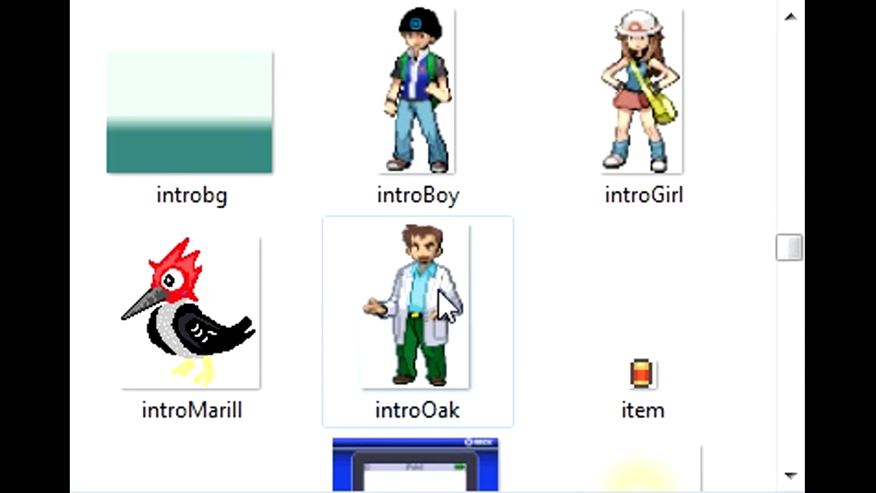
Launch the Pokemon Neon Glow game to test the edited intro sprites.
double_click(360, 477)
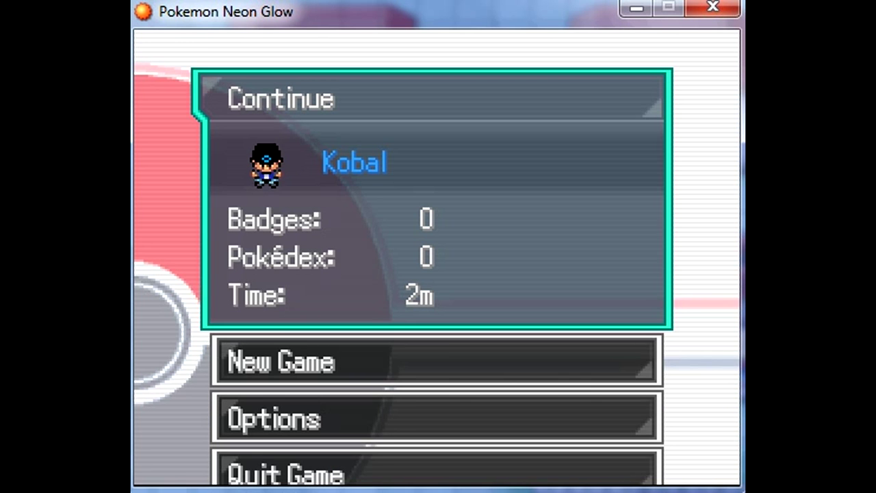
key("Down")
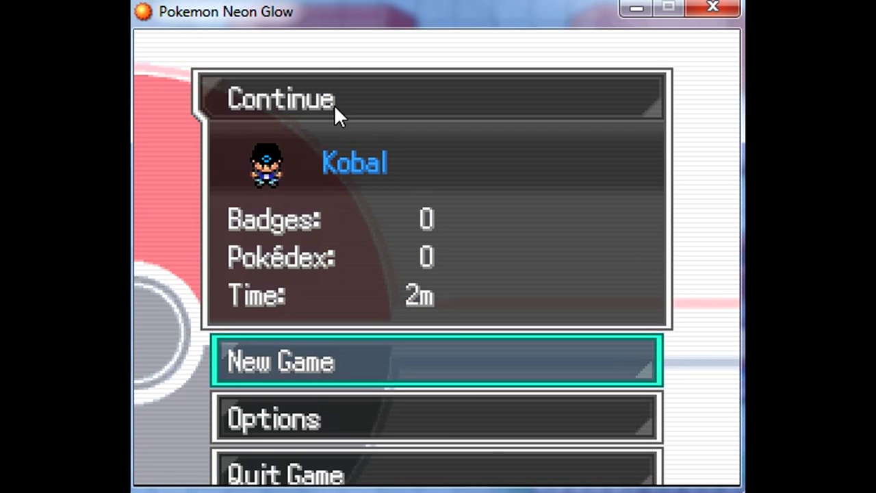
key("Up")
key("Down")
key("Up")
key("Down")
key("Up")
key("Down")
key("Up")
key("Down")
key("Up")
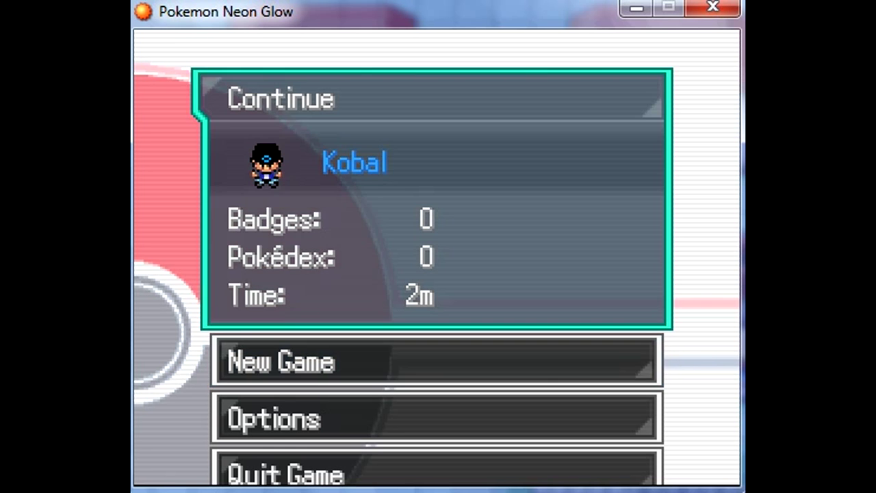
key("Down")
key("Up")
key("Down")
key("Up")
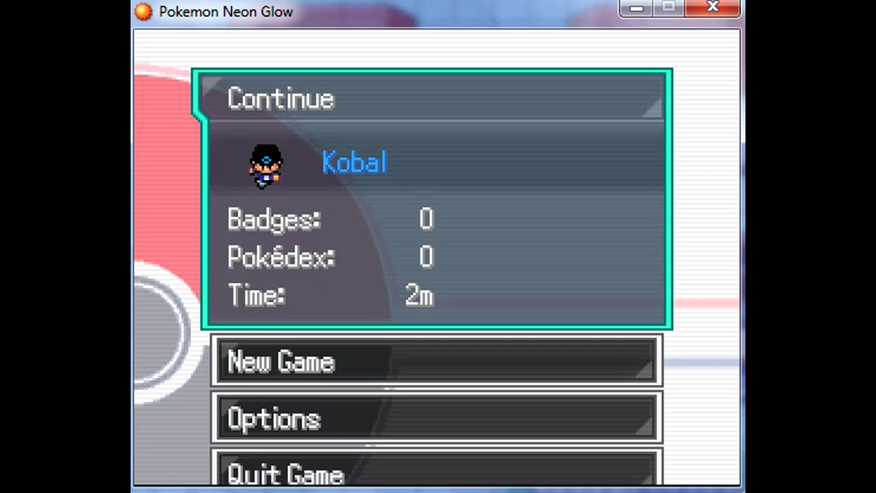
Start a new game and advance through the professor's opening dialogue to check his recolored sprite.
key("Down")
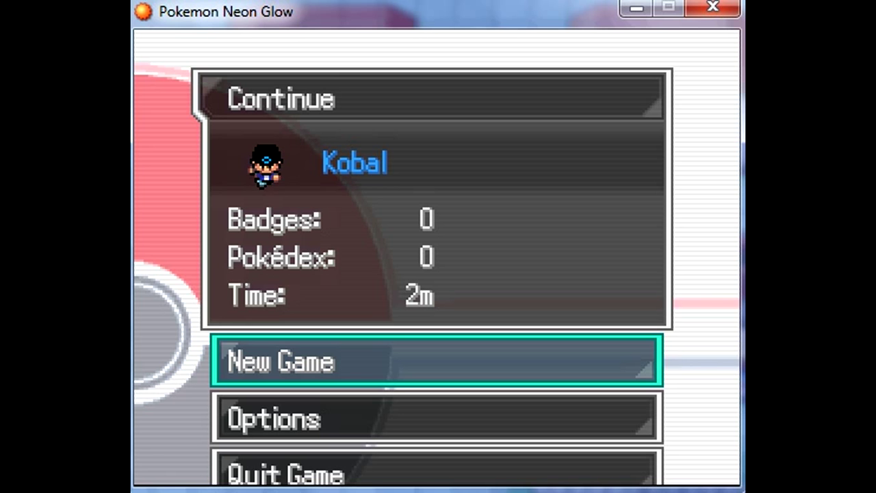
key("Return")
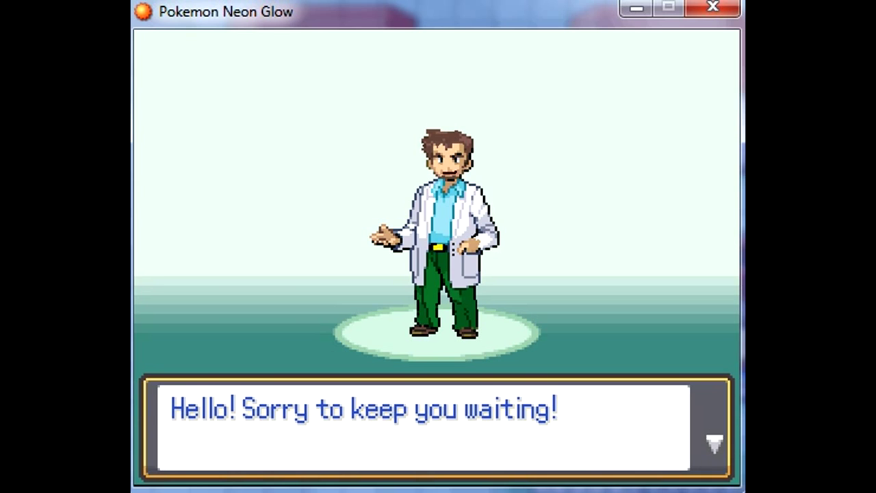
key("Return")
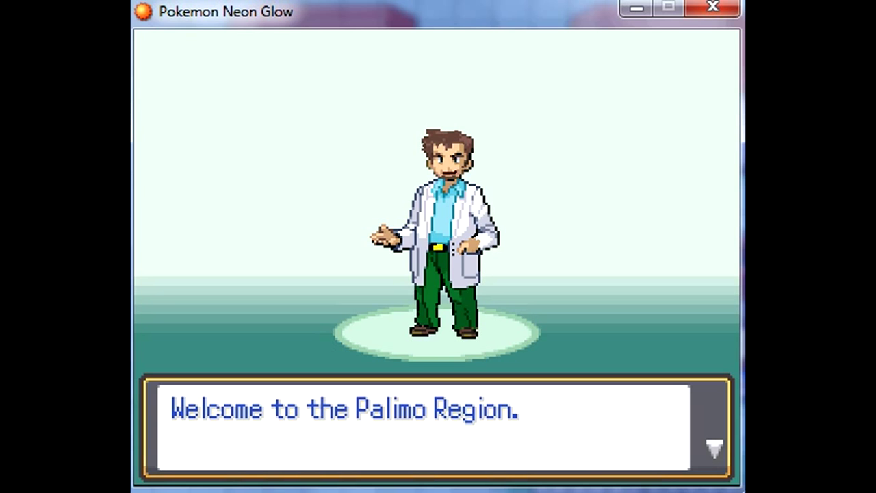
key("Return")
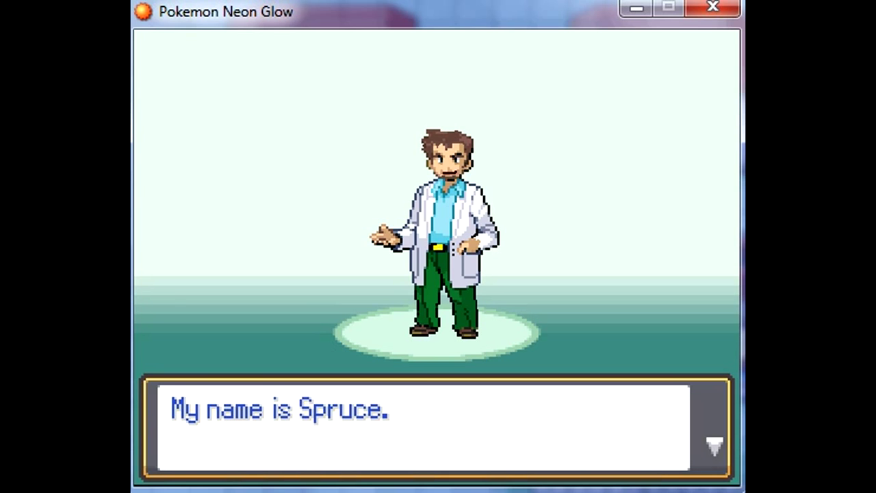
Advance past the professor's name introduction, view the Controls help page, and return to the help topics.
key("Return")
key("Return")
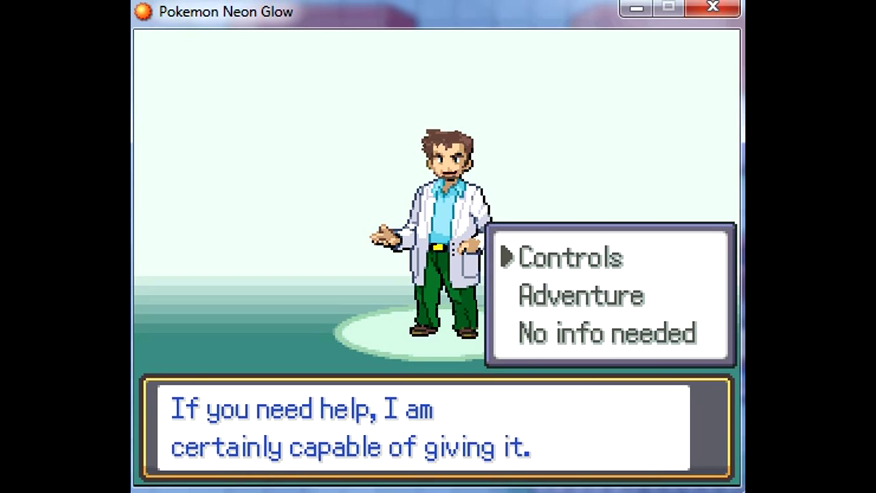
key("Return")
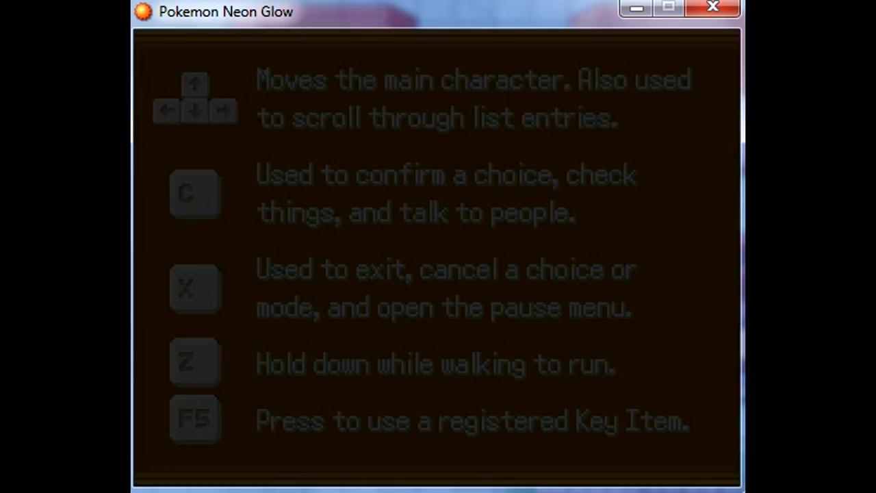
key("Return")
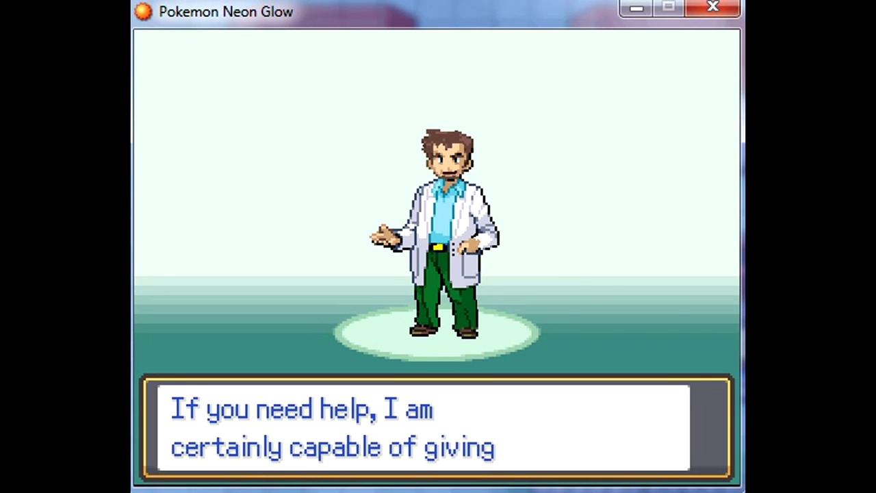
Select "No info needed" to skip the remaining help and continue to the professor's Pokémon introduction.
key("Down")
key("Down")
key("Up")
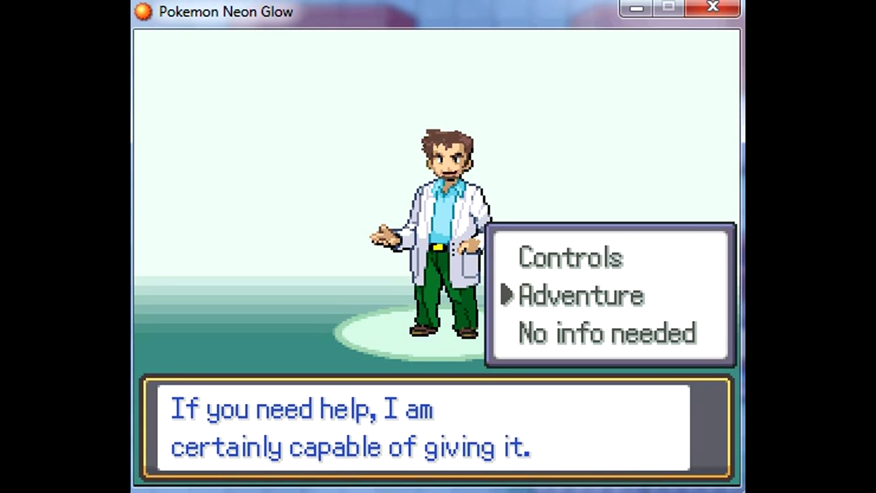
key("Down")
key("Return")
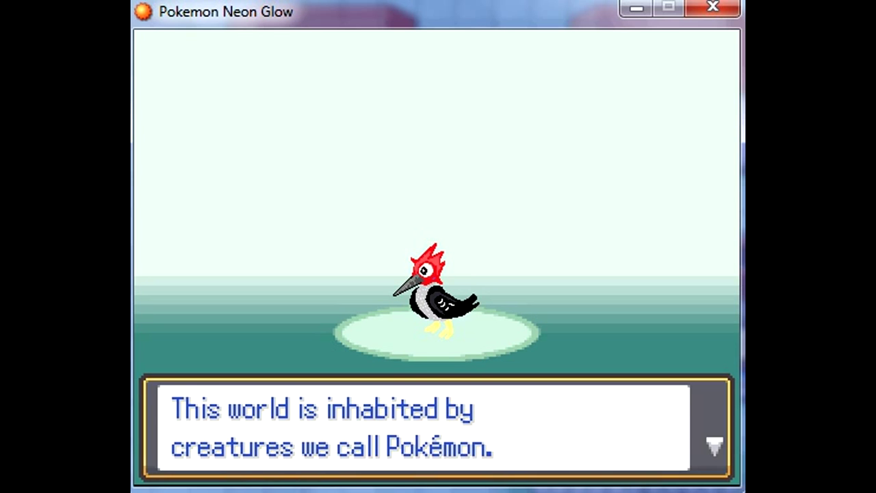
Advance the dialogue about Pokémon and the Palimo Region through to the boy-or-girl question, checking the intro sprites.
key("Return")
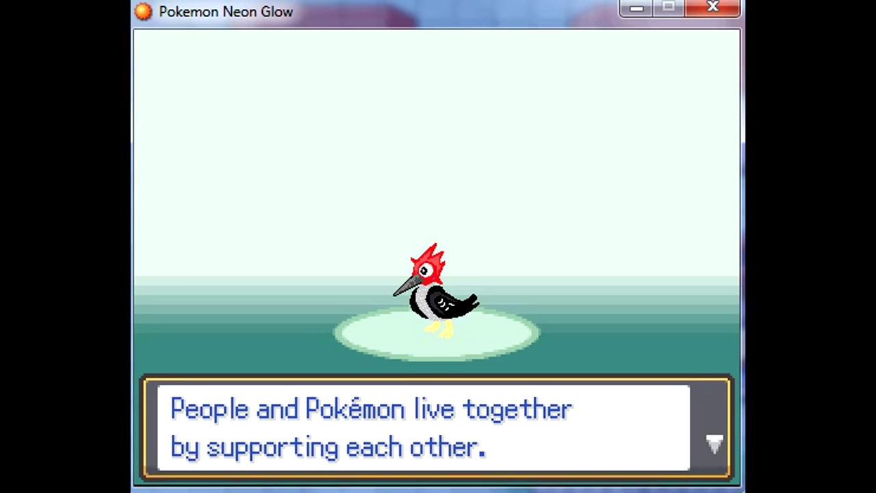
key("z")
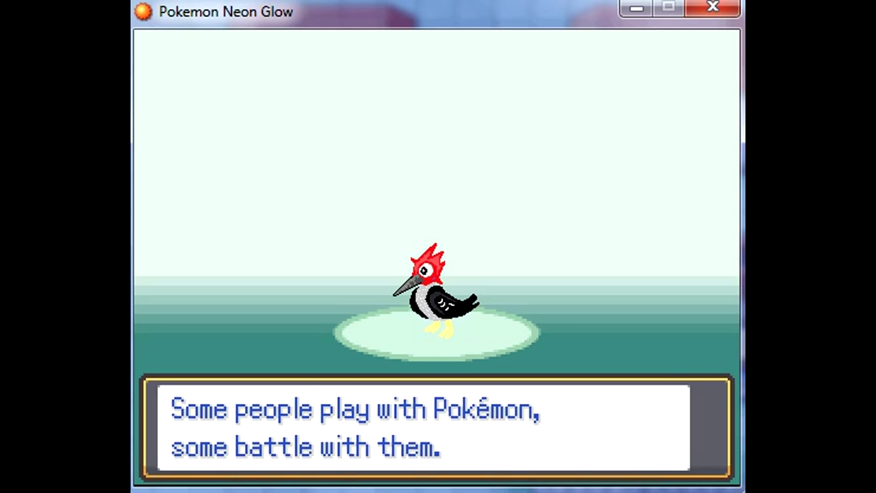
key("z")
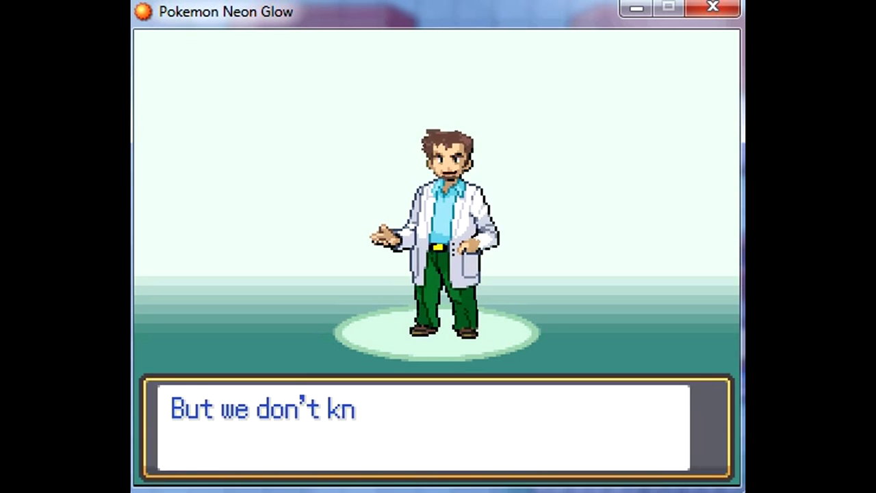
key("z")
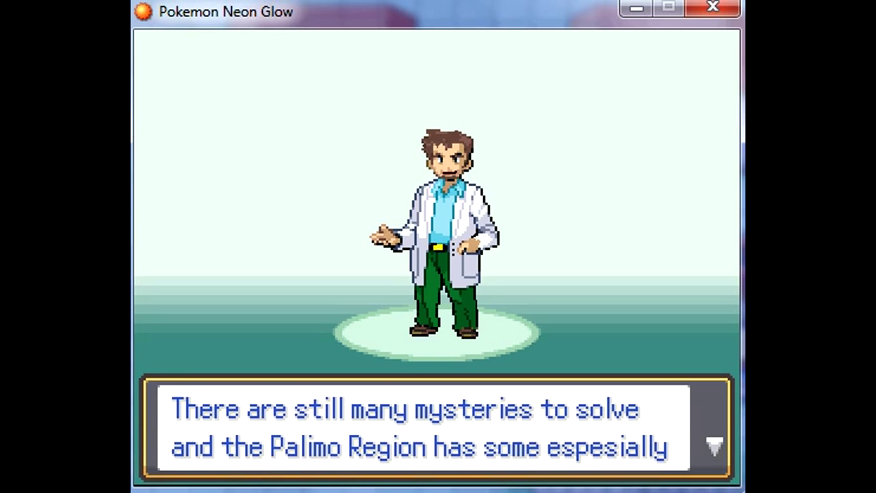
key("z")
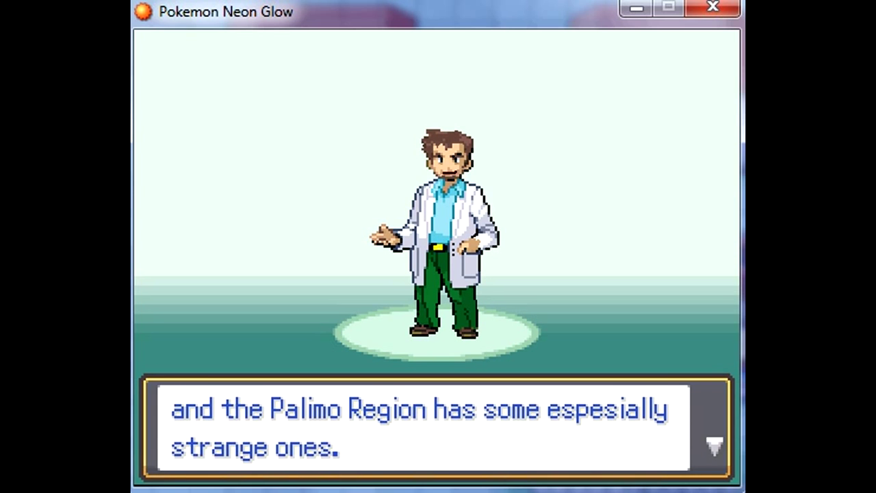
key("z")
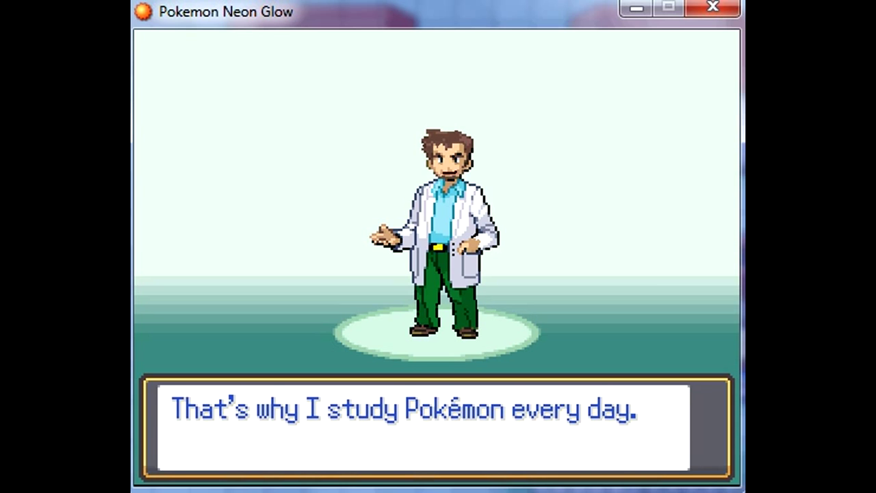
key("z")
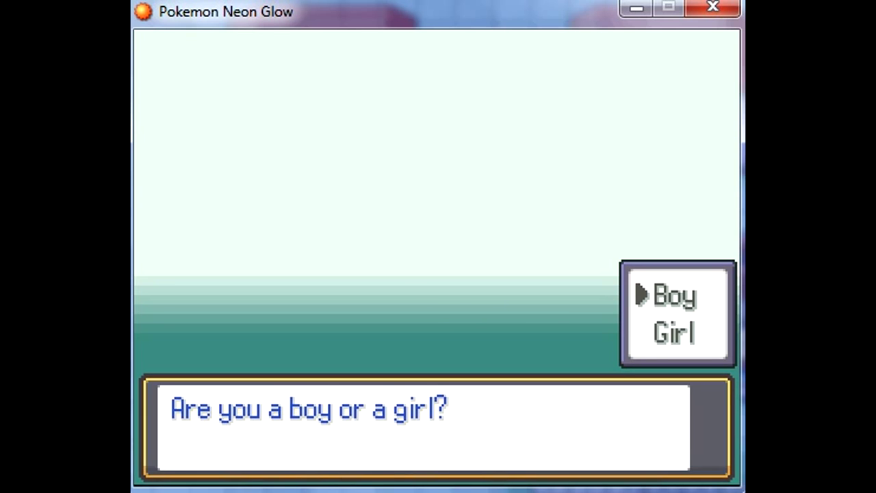
Choose Boy as the player character, then enter and confirm the player's name.
key("z")
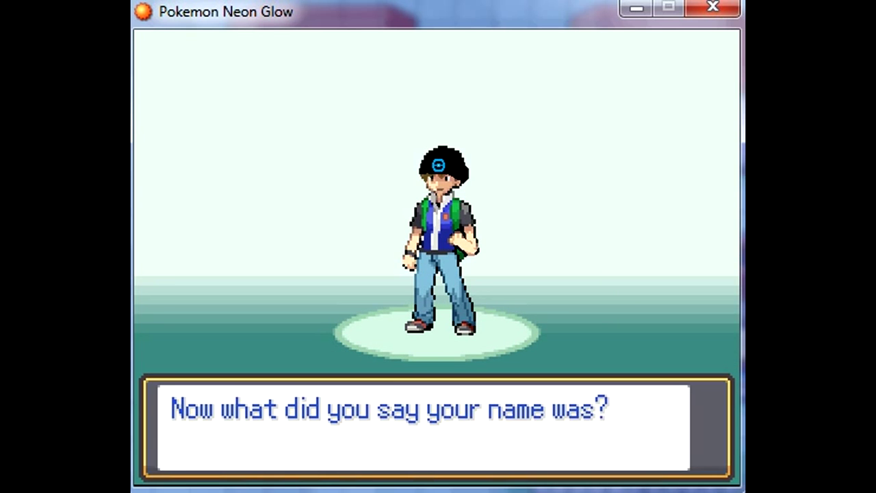
key("z")
key("Return")
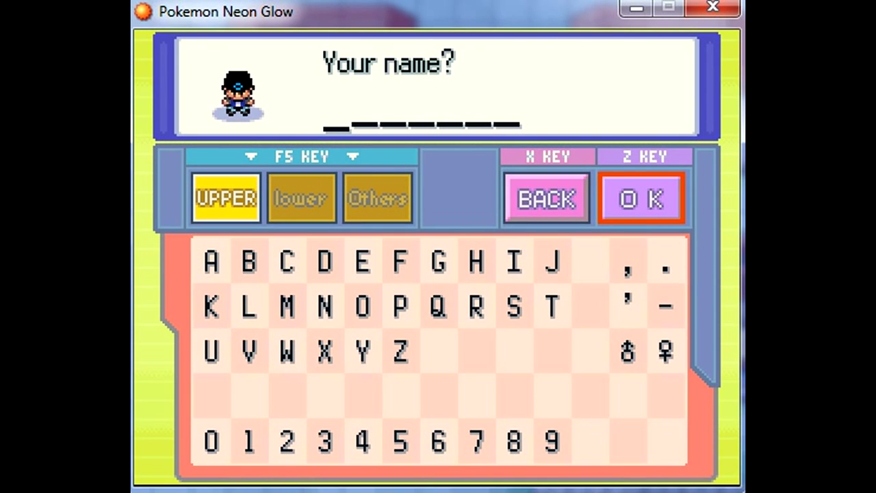
key("z")
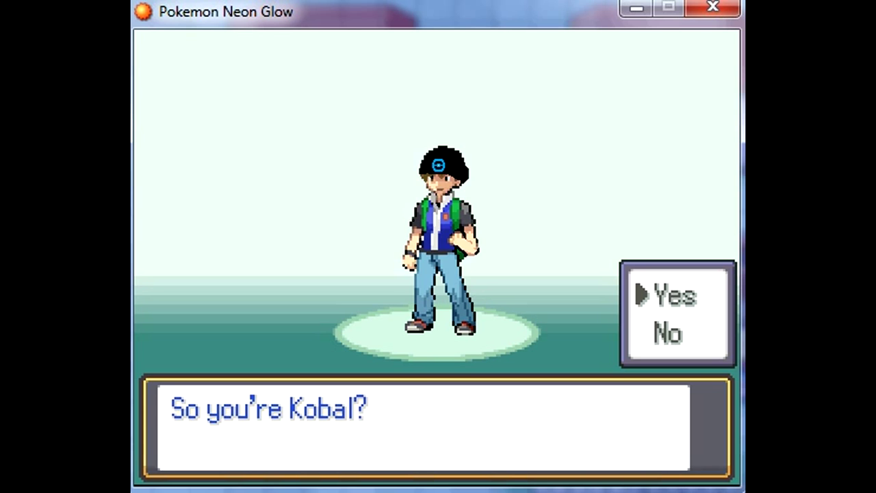
key("Return")
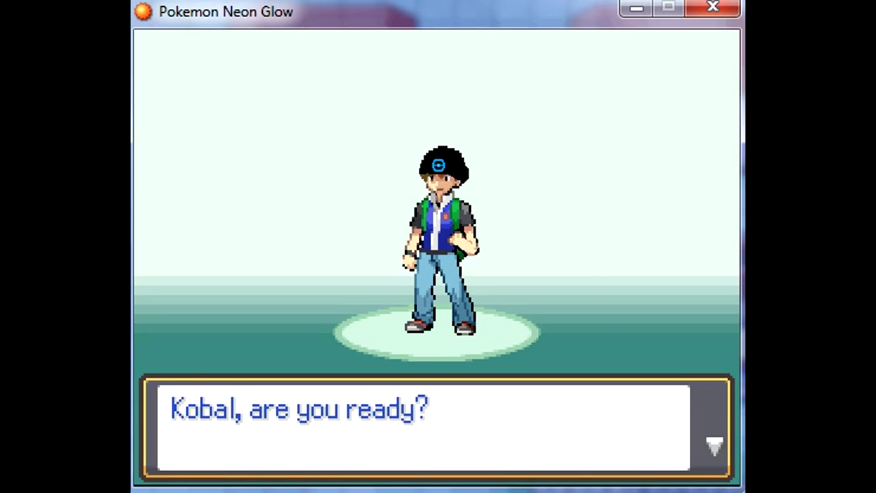
Advance through the closing intro dialogue to begin playing in the bedroom.
key("Return")
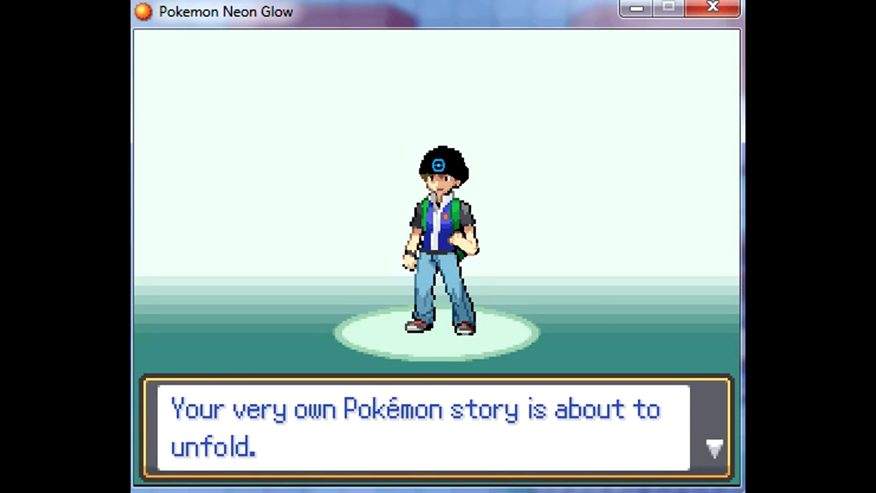
key("Return")
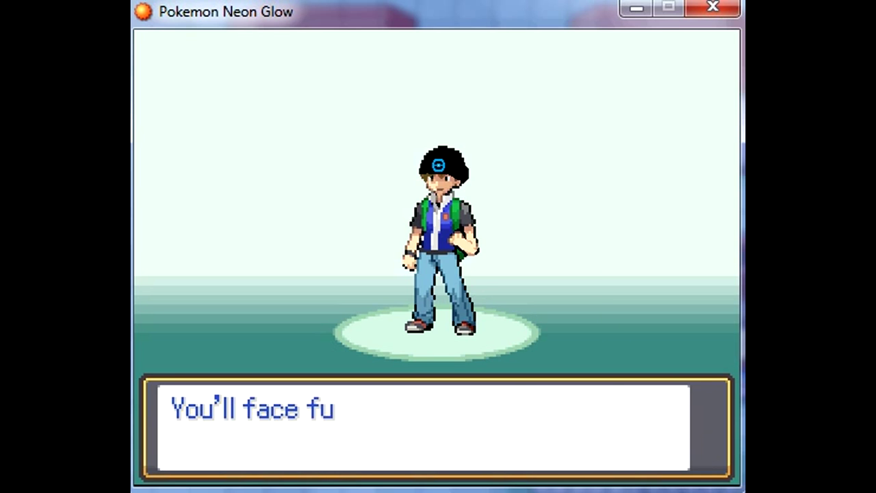
key("Return")
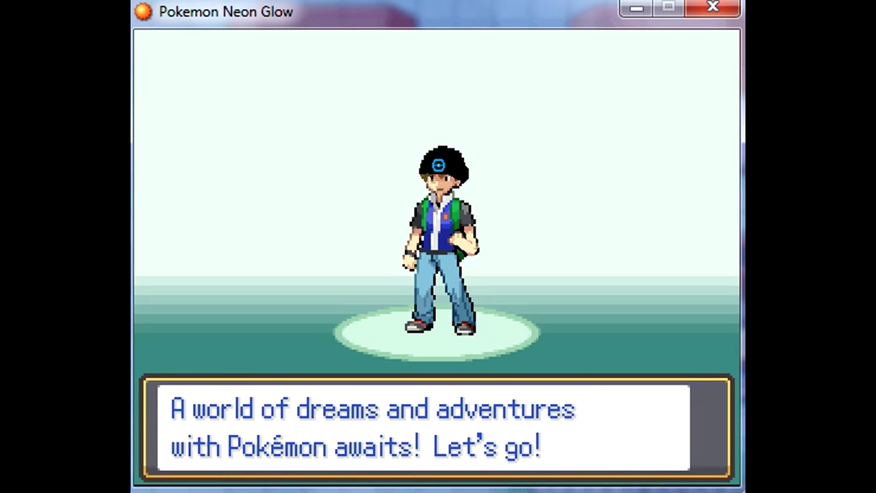
key("Return")
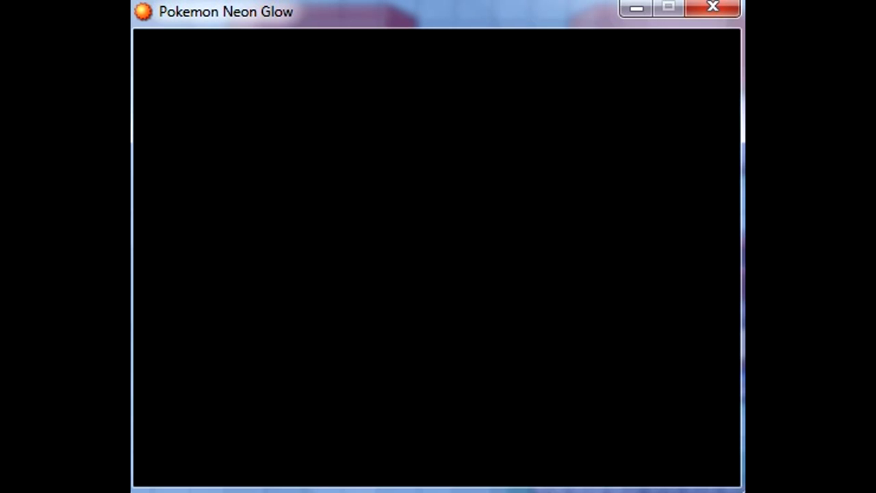
Walk the player around the bedroom's bed in every direction to check the character's overworld sprites.
key("Left")
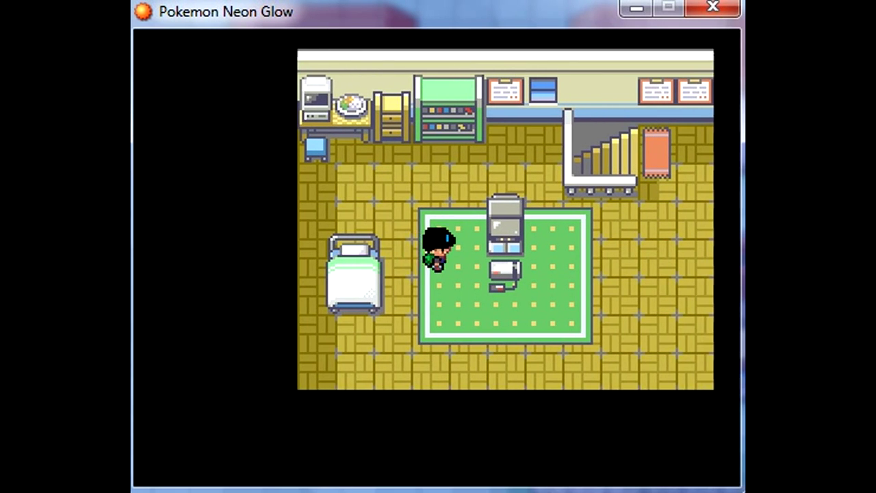
key("Left")
key("Up")
key("Left")
key("Down")
key("Down")
key("Right")
key("Up")
key("Left")
key("Up")
key("Down")
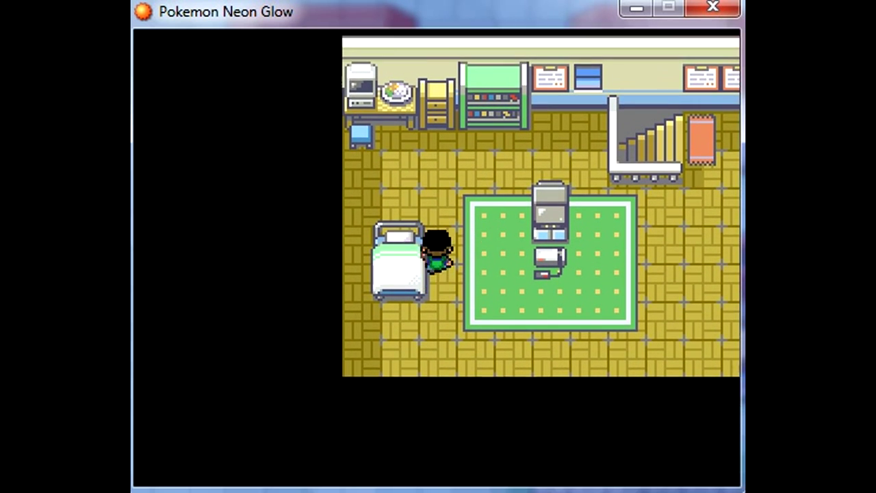
key("Up")
key("Right")
key("Left")
key("Up")
key("Up")
key("Left")
key("Down")
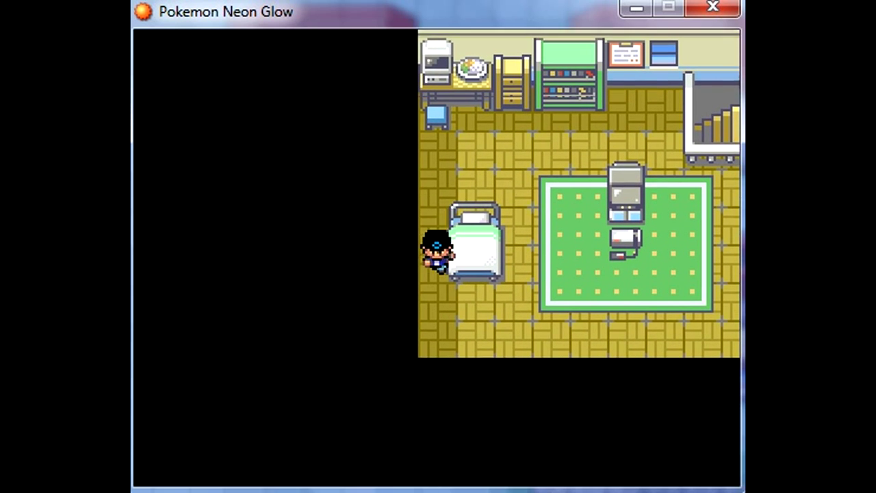
Walk the player back from the far side of the bed to the green rug, turning in different directions.
key("Right")
key("Up")
key("Right")
key("Up")
key("Left")
key("Down")
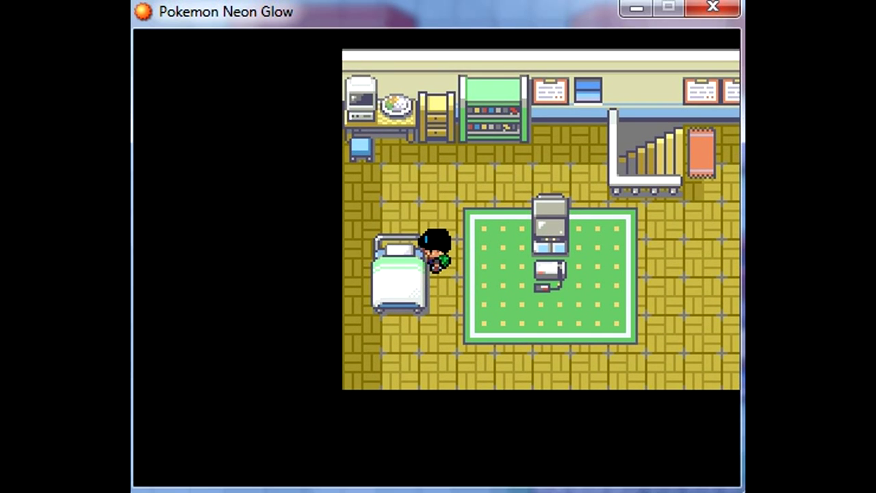
key("Right")
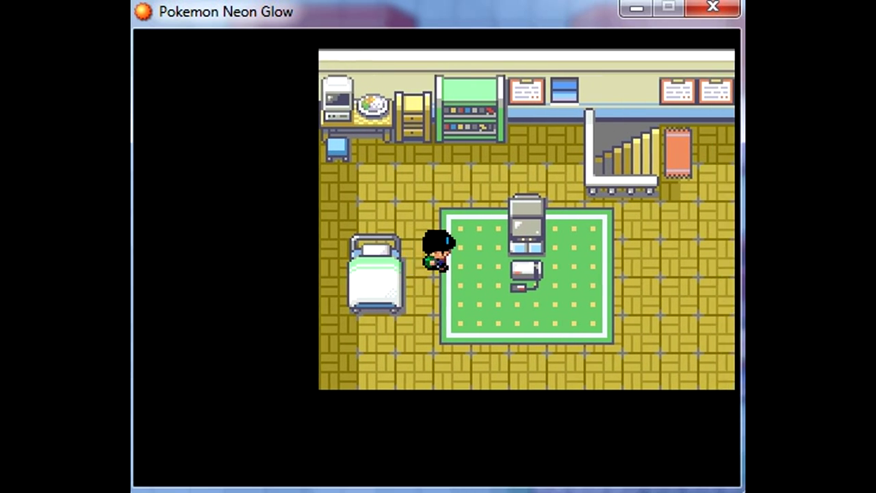
key("Left")
key("Down")
key("Right")
key("Up")
key("Left")
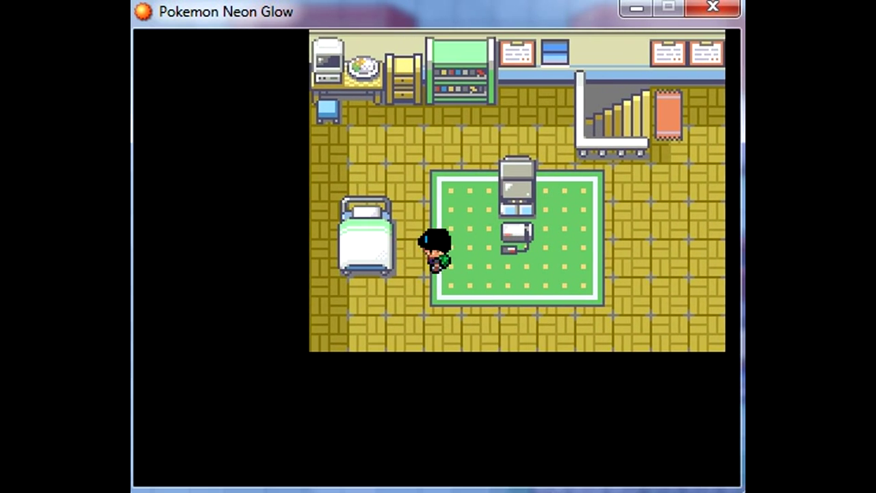
key("Right")
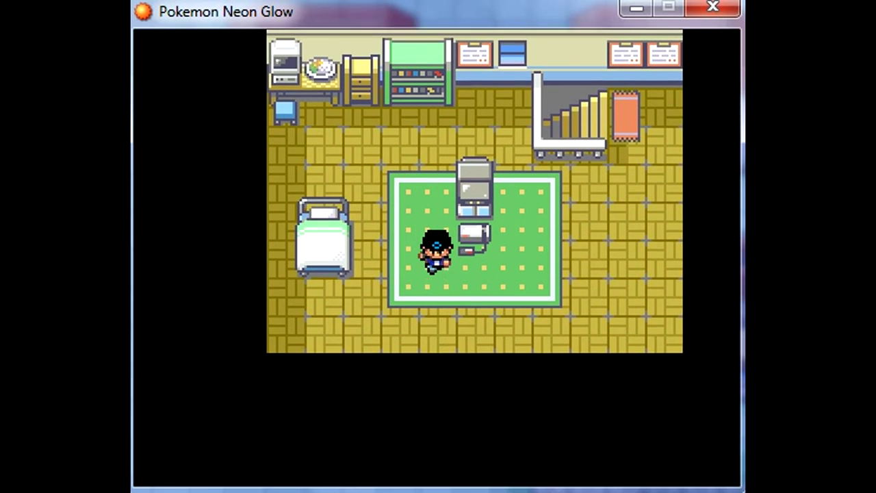
Walk the player around the television and game console on the green rug.
key("Up")
key("Right")
key("Up")
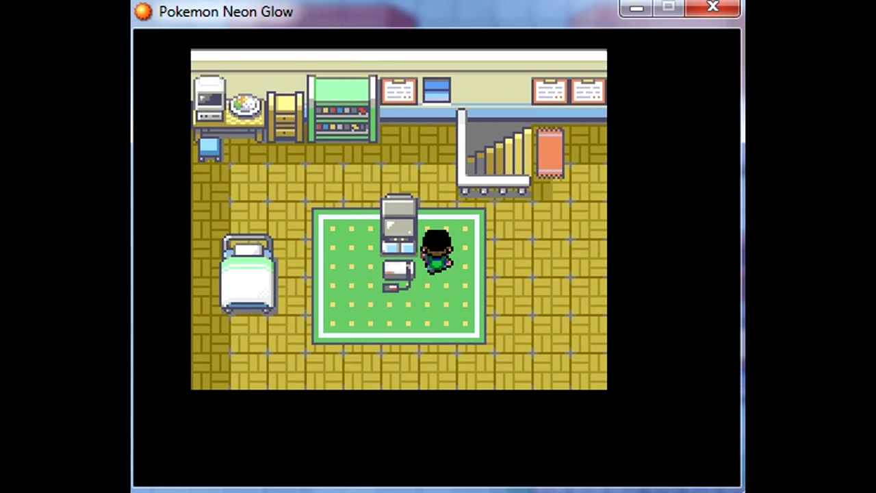
key("Up")
key("Down")
key("Left")
key("Up")
key("Down")
key("Right")
key("Right")
key("Right")
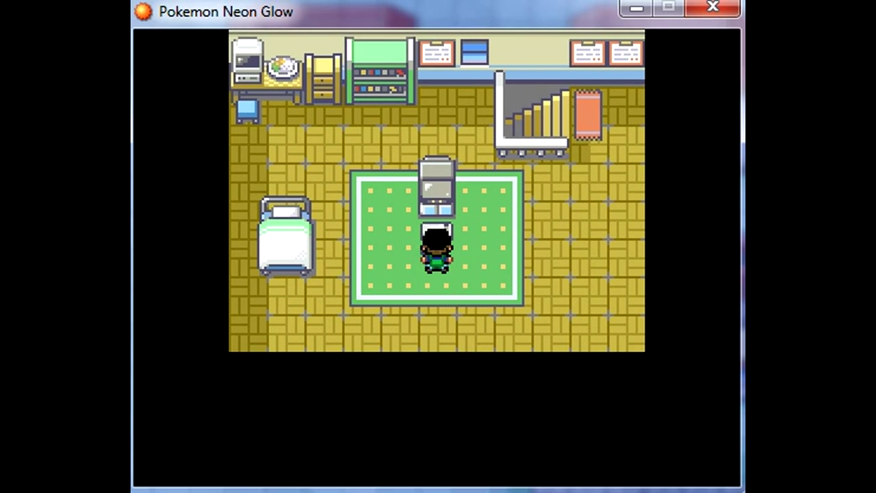
Take the bedroom stairs down and leave the house into Granite Town.
key("Up")
key("Right")
key("Up")
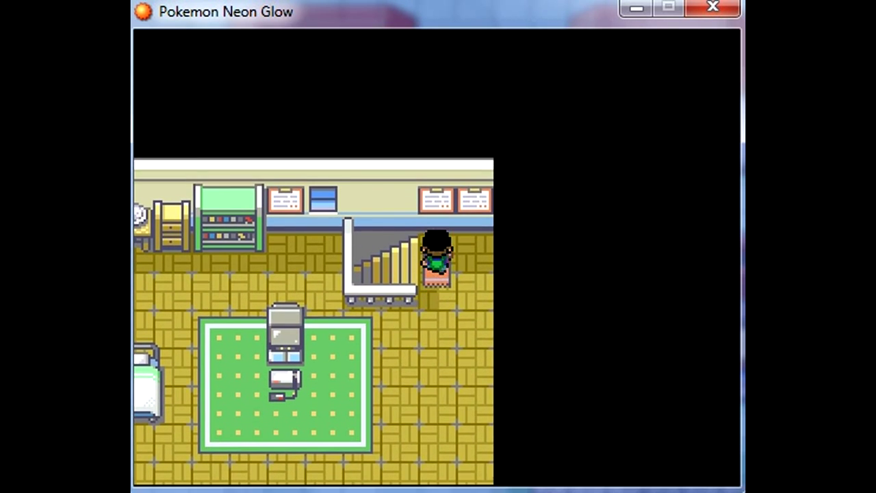
key("Left")
key("Left")
key("Right")
key("Right")
key("Left")
key("Left")
key("Left")
key("Down")
key("Left")
key("Down")
key("Down")
key("Down")
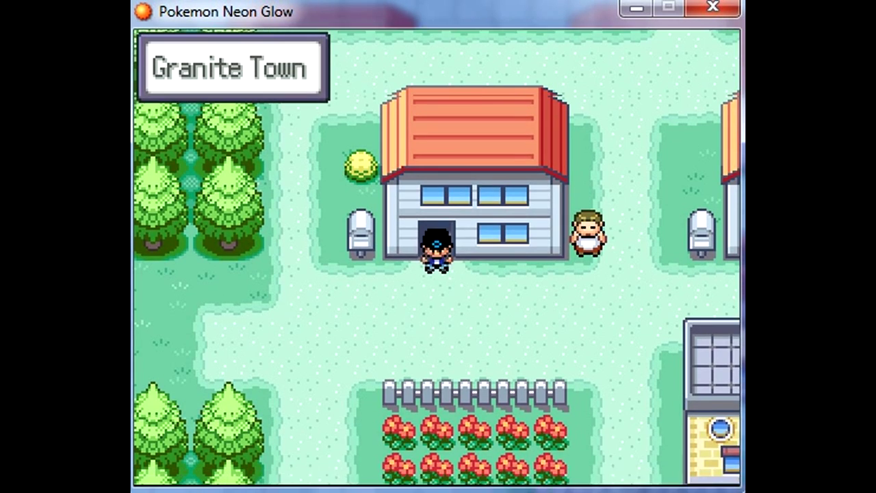
Walk the player past the flower bed to the area between the pond and the Poké Ball building.
key("Right")
key("Right")
key("Right")
key("Down")
key("Right")
key("Down")
key("Down")
key("Down")
key("Right")
key("Down")
key("Down")
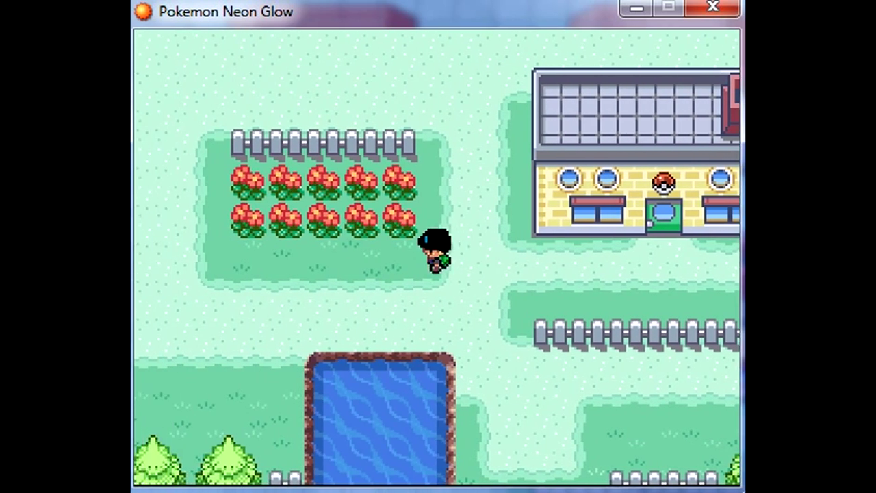
Walk the player behind the red-roofed house, past its mailbox, and onto the fenced red flowers.
key("Up")
key("Left")
key("Left")
key("Up")
key("Left")
key("Left")
key("Right")
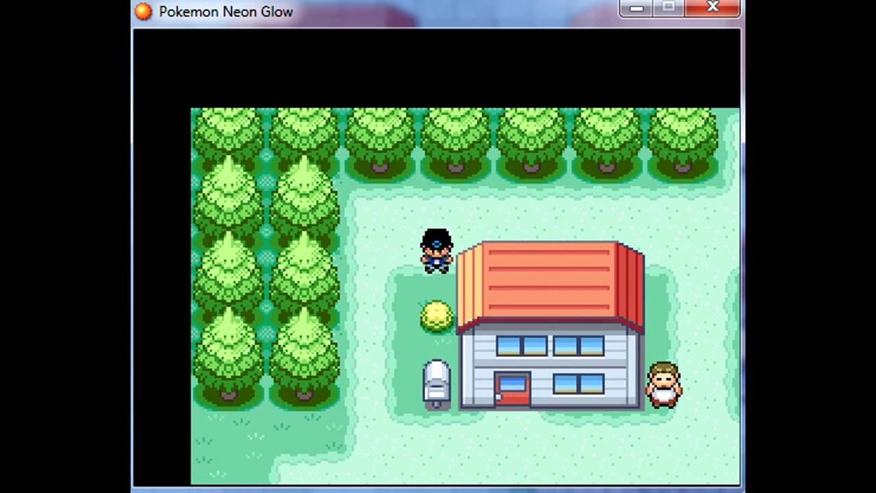
key("Down")
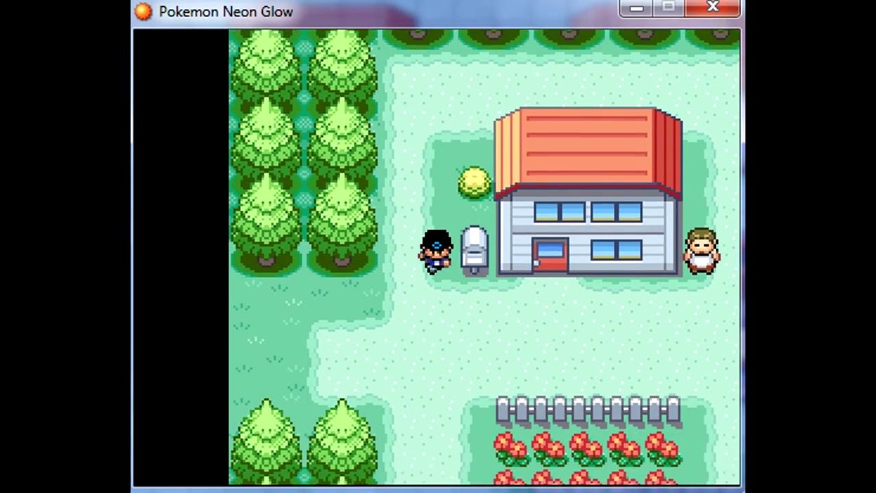
key("Right")
key("Right")
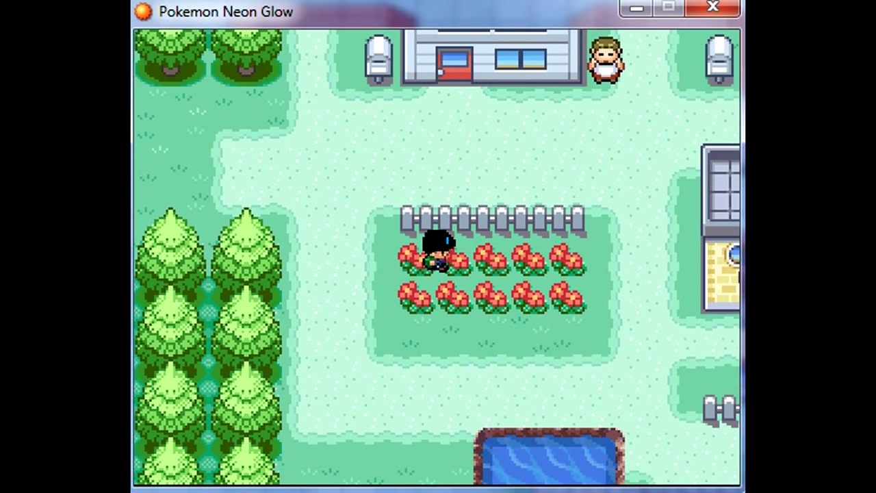
Walk the player up to the townsperson beside the red-roofed house and go through the whole conversation.
key("Up")
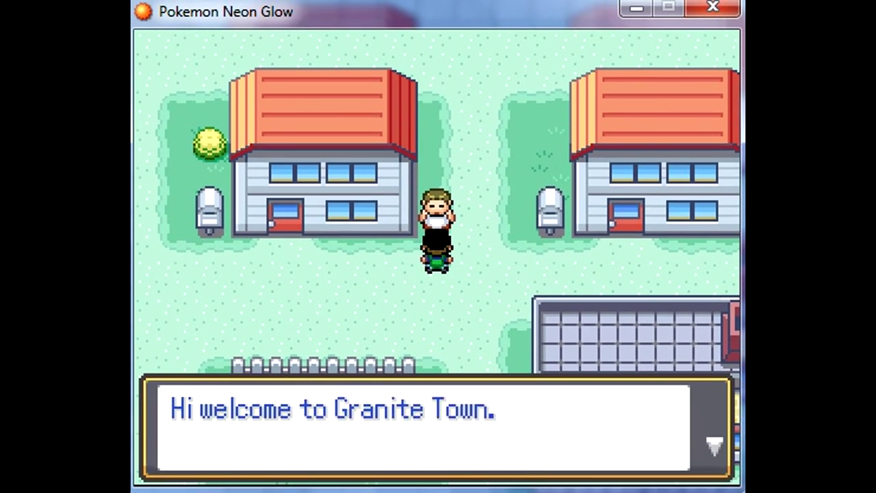
key("z")
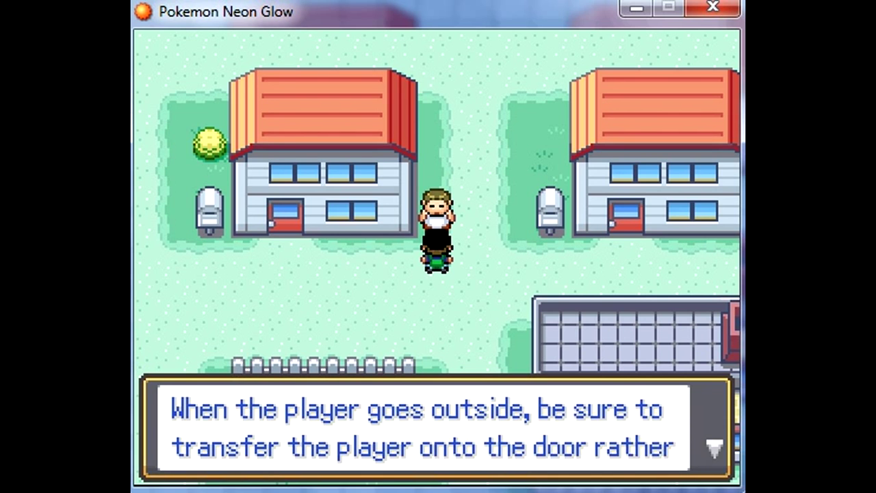
key("z")
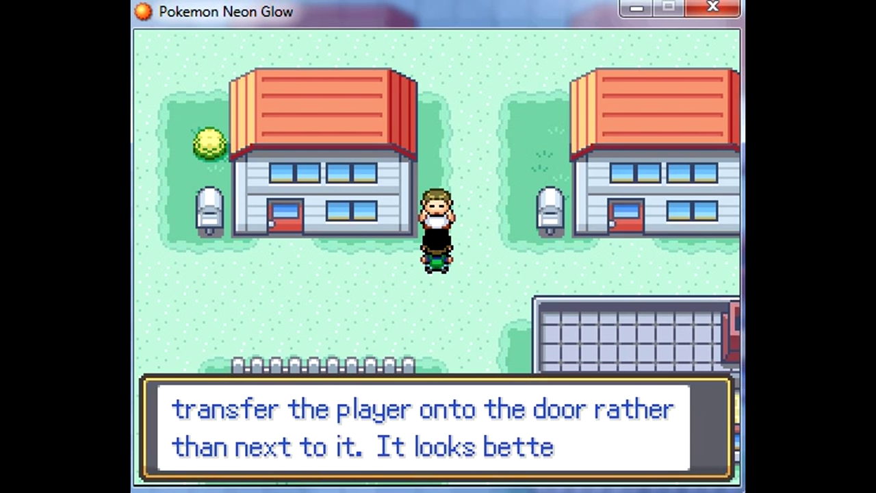
key("z")
key("z")
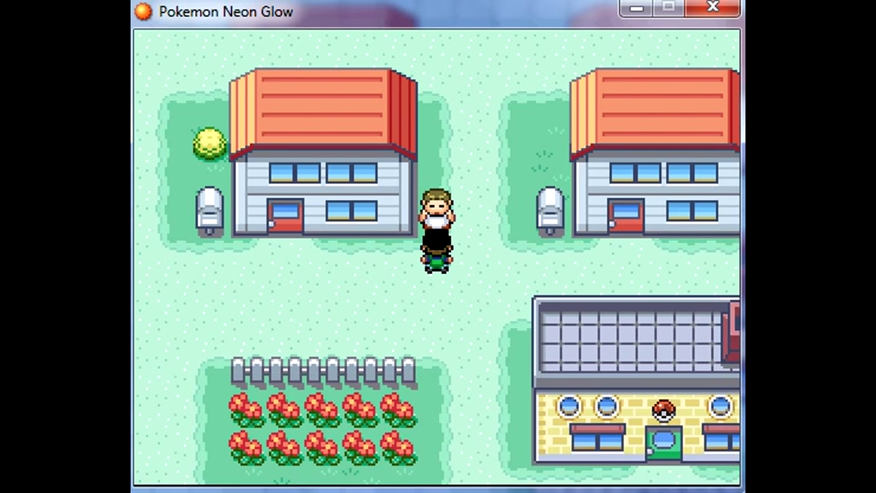
Enter the red-roofed house beside the townsperson and walk the player onto the chair facing the seated woman.
key("Left")
key("Up")
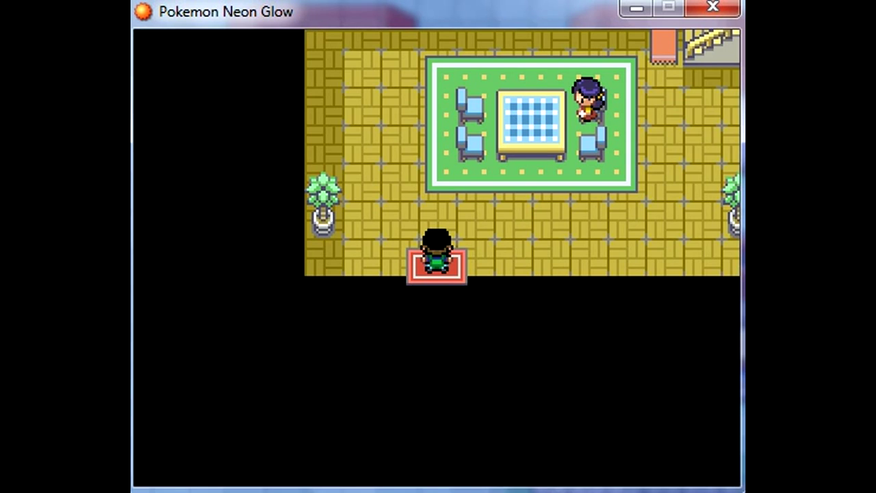
key("Up")
key("Right")
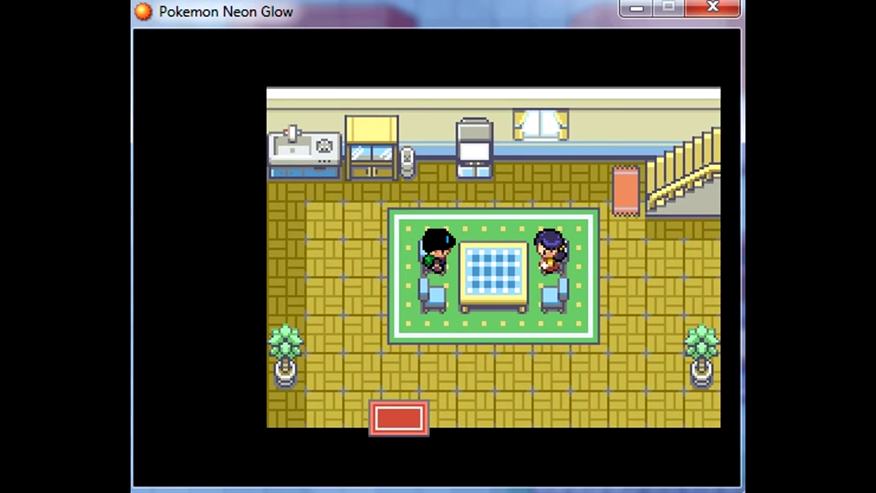
Walk the player off the chair and around to the green rug's lower-left corner.
key("Down")
key("Left")
key("Right")
key("Down")
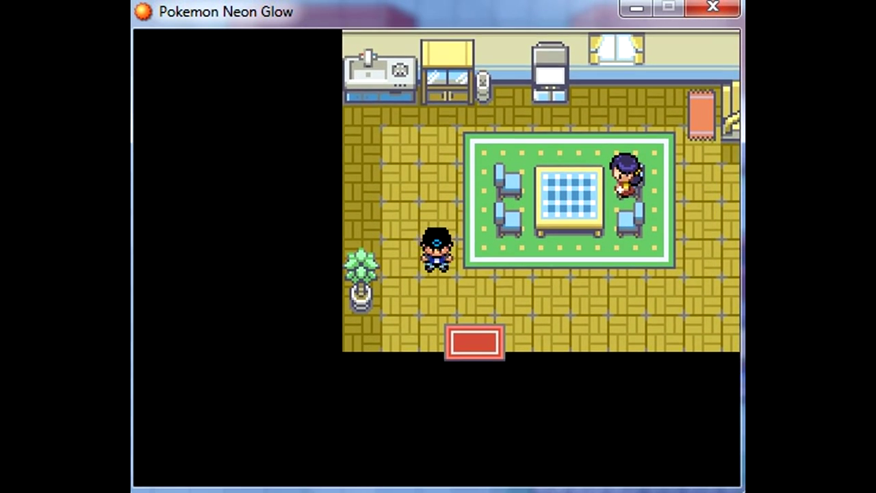
key("Right")
key("Left")
key("Right")
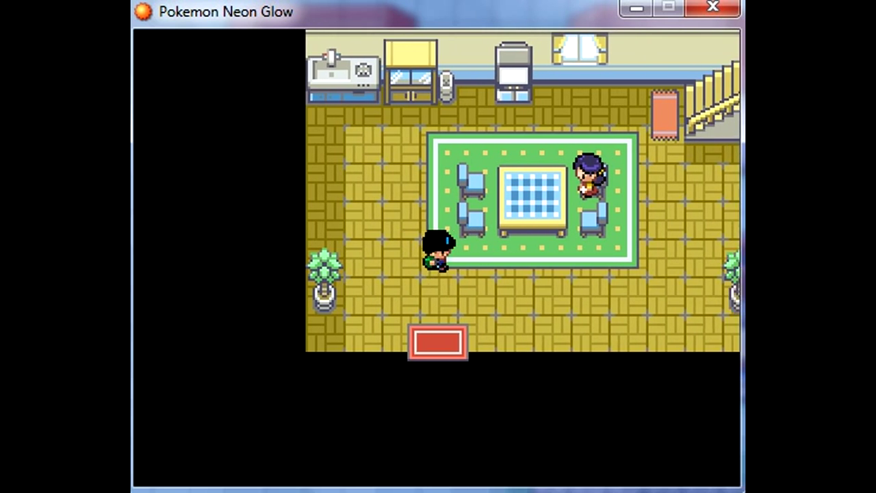
Walk the player along the green rug's lower edge to its right corner, then back to the lower-left chair.
key("Right")
key("Left")
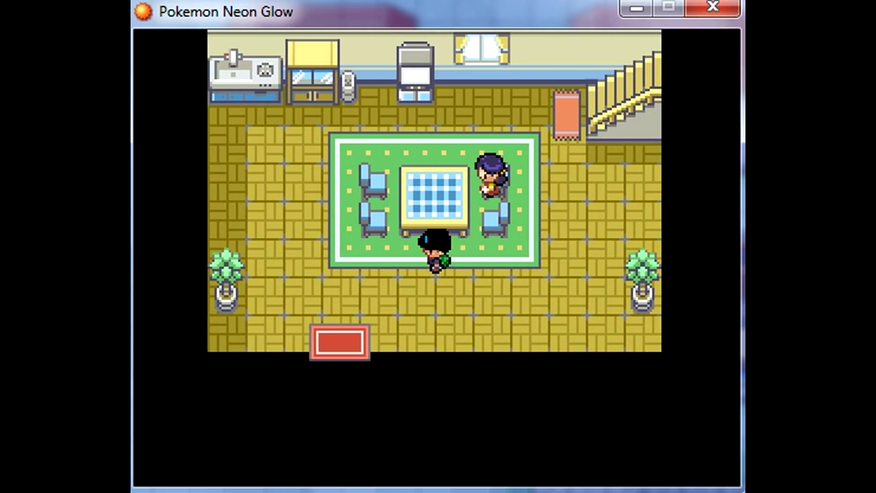
key("Right")
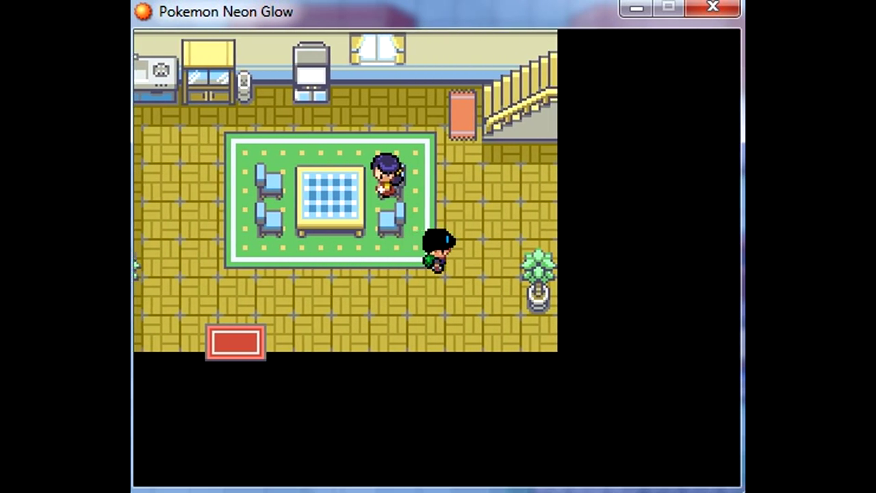
key("Left")
key("Up")
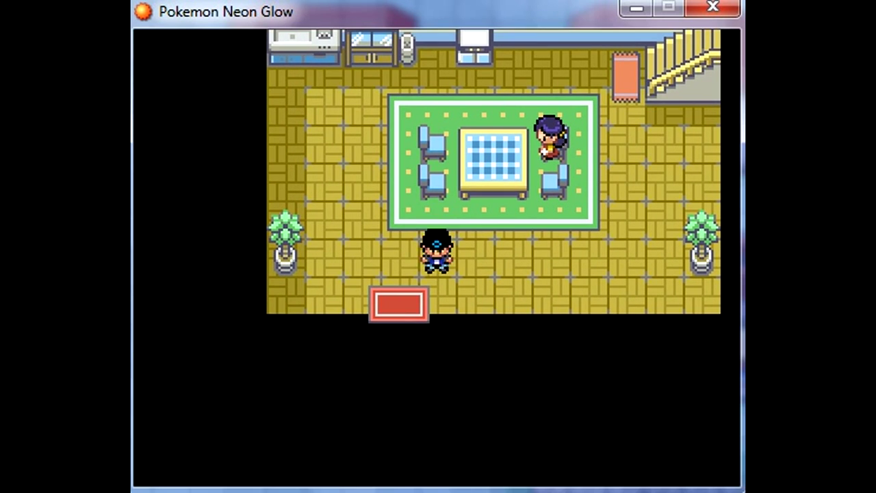
key("Down")
key("Up")
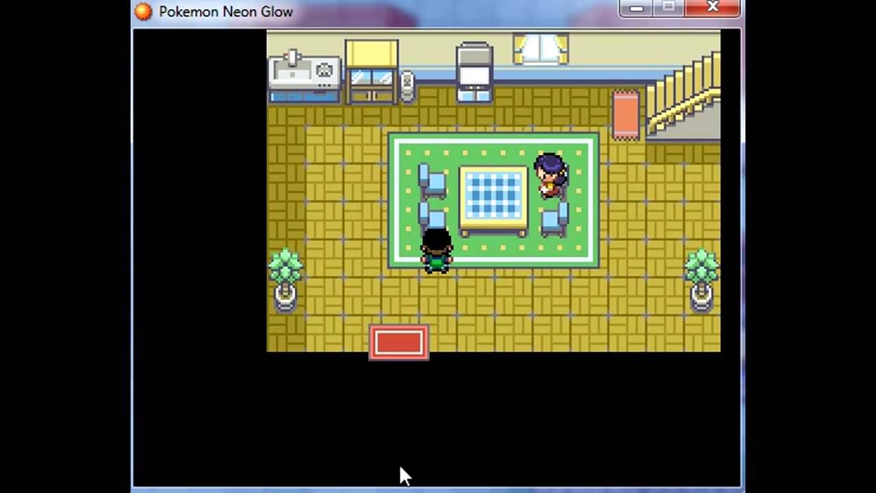